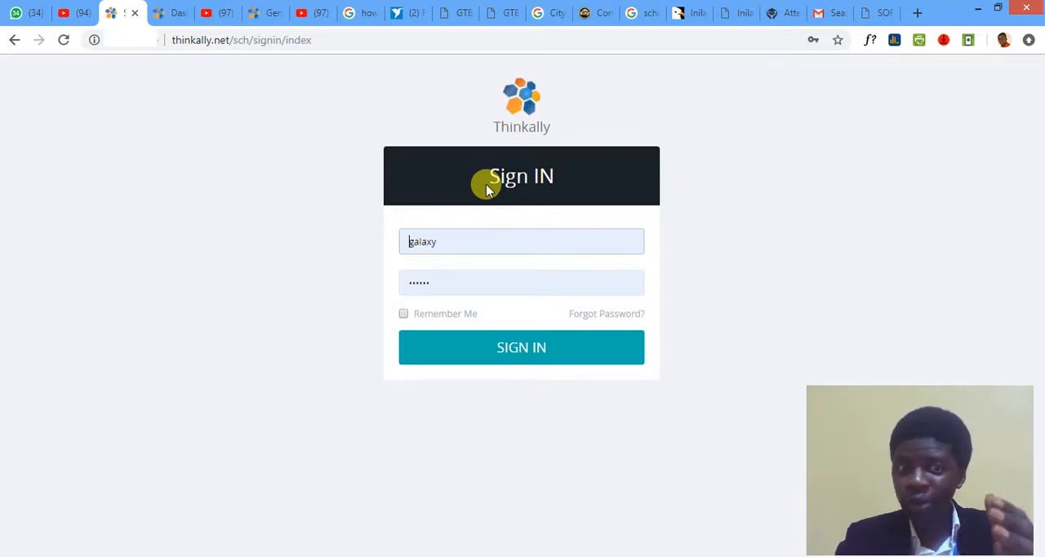
- Sign in to the Galaxy school account by entering the account password
{"action": "double_click", "coordinate": [480, 242]}
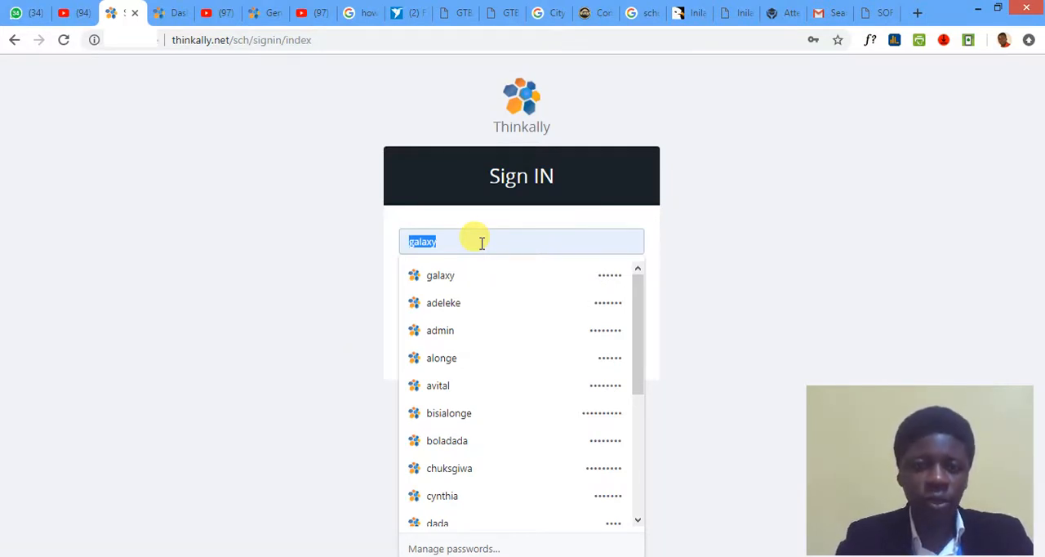
{"action": "key", "text": "Tab"}
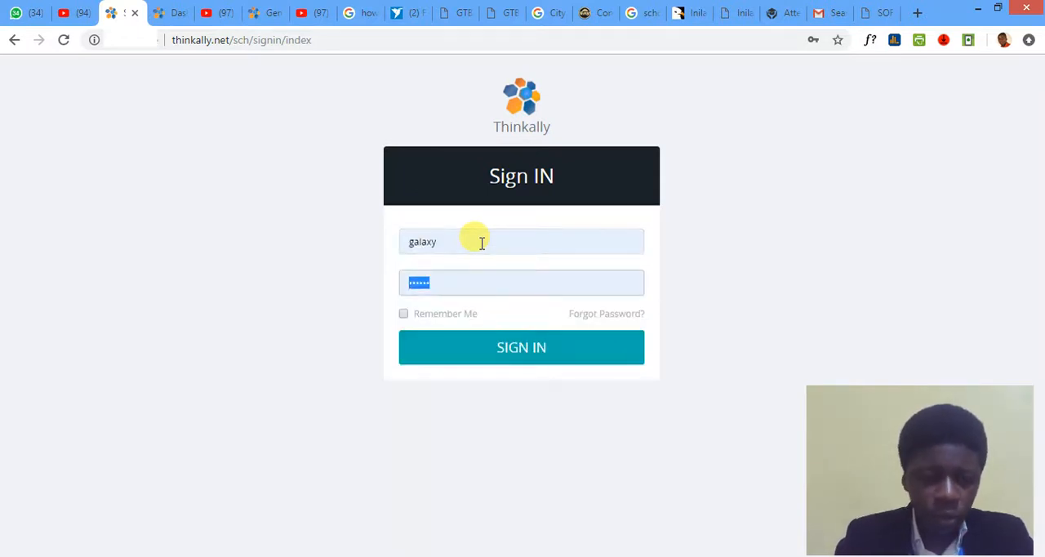
{"action": "type", "text": "••••••"}
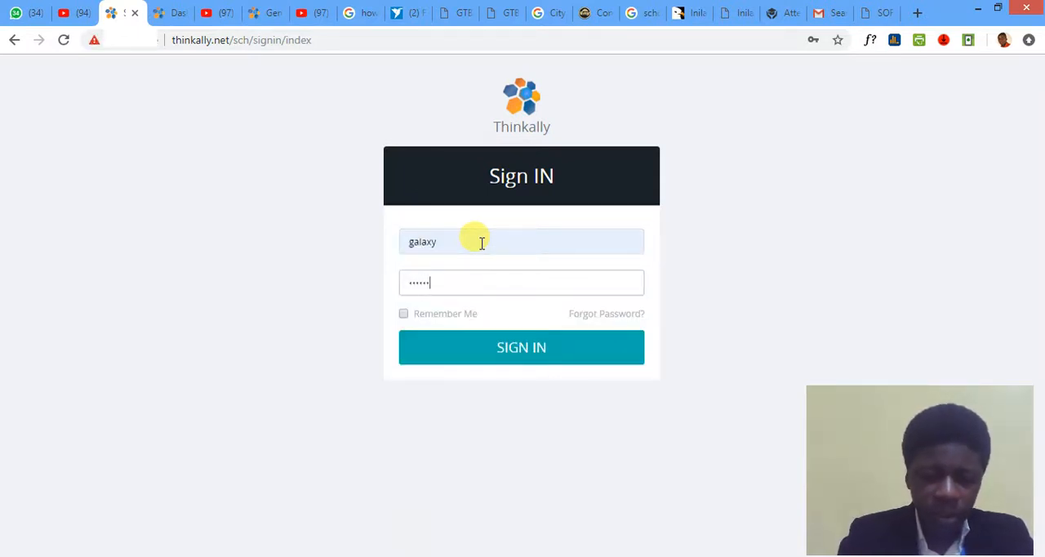
{"action": "key", "text": "Return"}
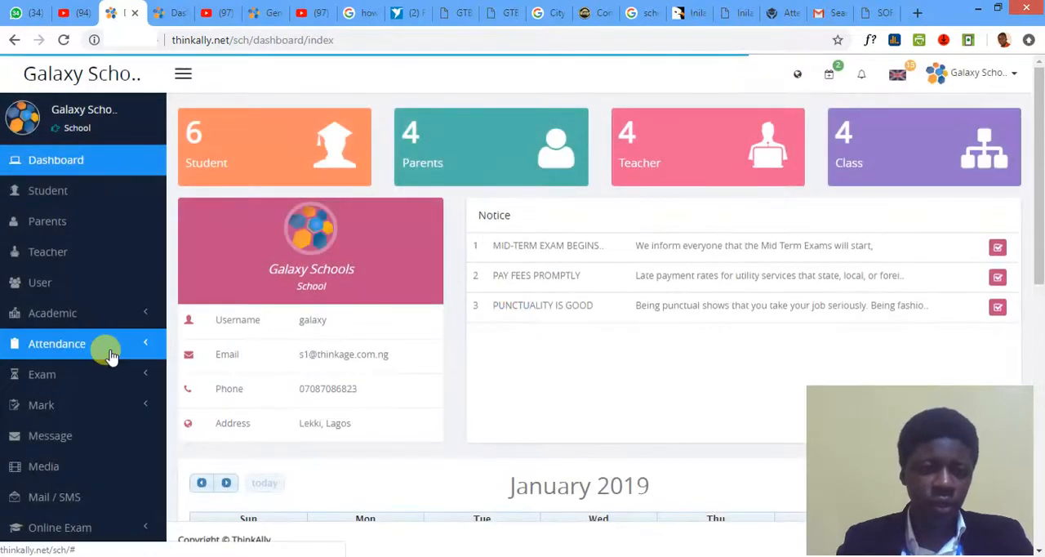
- Open the Grade page in the Exam section of the school dashboard
{"action": "scroll", "coordinate": [105, 349], "scroll_direction": "down", "scroll_amount": 2}
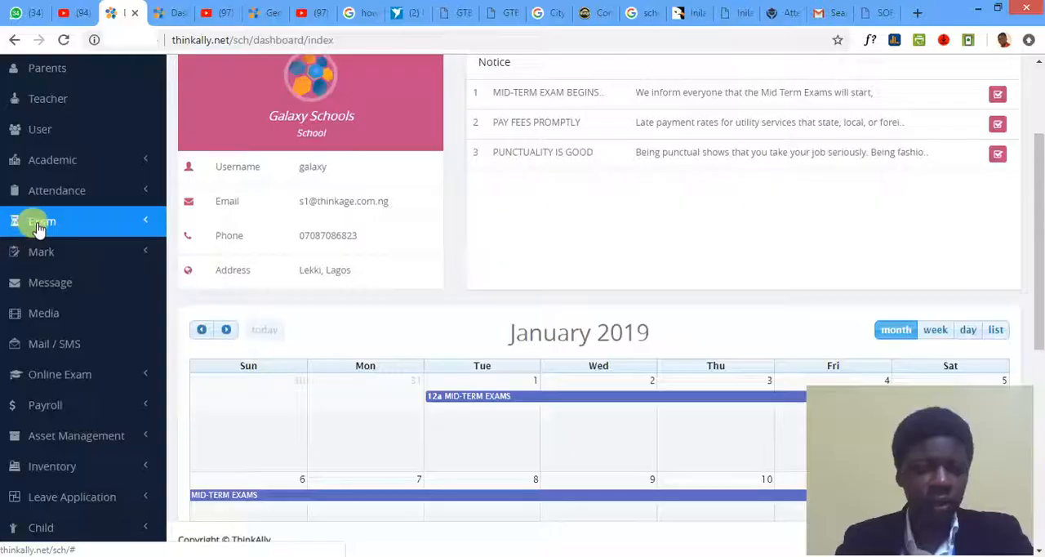
{"action": "left_click", "coordinate": [147, 163]}
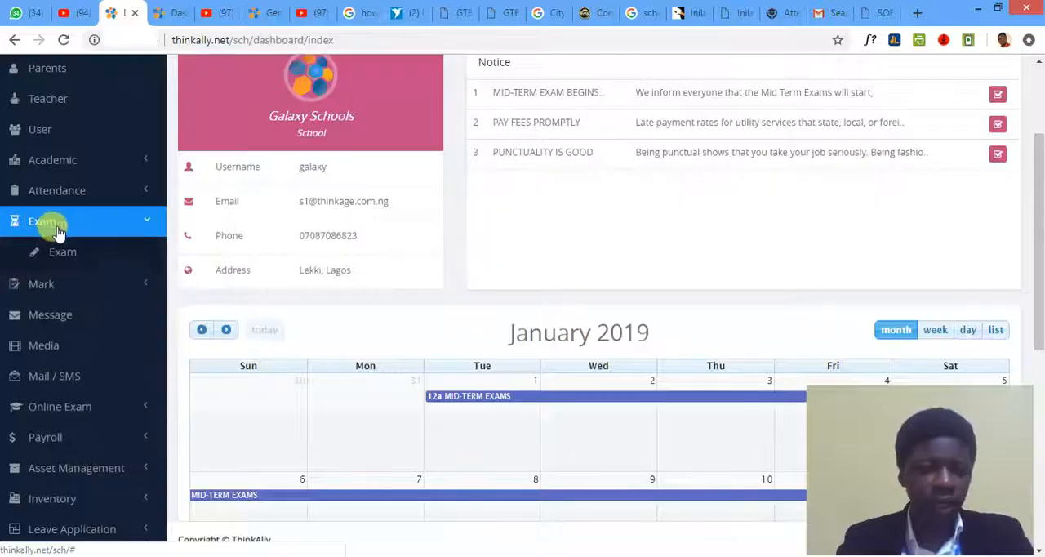
{"action": "left_click", "coordinate": [59, 314]}
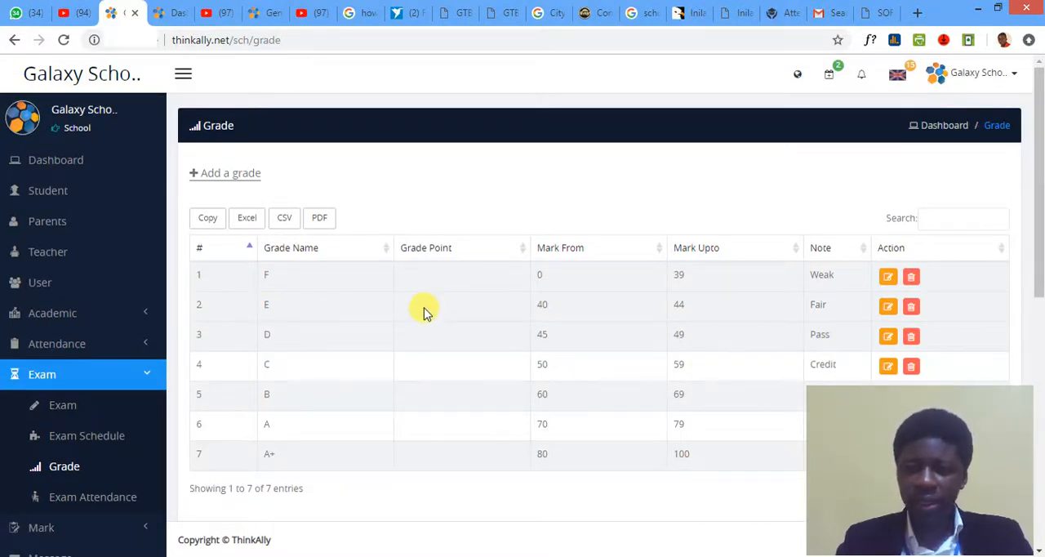
- Delete the F (Weak) and E (Fair) grades from the grade list, confirming each deletion
{"action": "scroll", "coordinate": [424, 313], "scroll_direction": "down", "scroll_amount": 1}
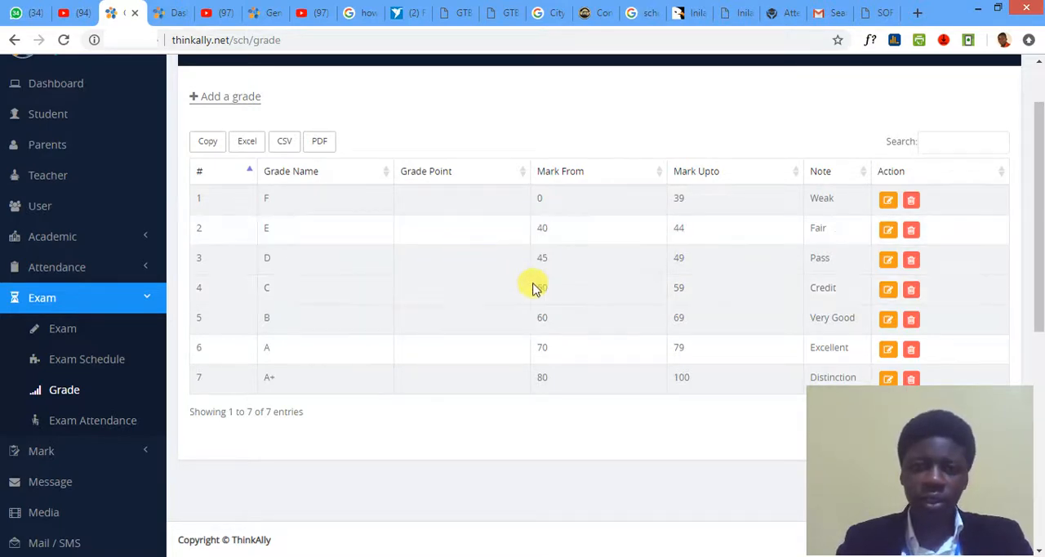
{"action": "scroll", "coordinate": [537, 287], "scroll_direction": "down", "scroll_amount": 1}
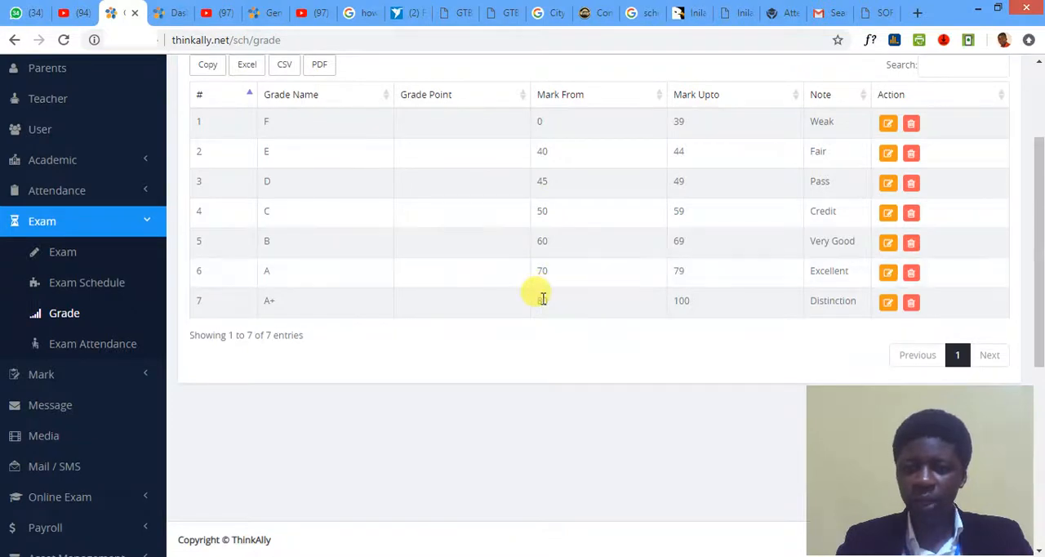
{"action": "scroll", "coordinate": [539, 289], "scroll_direction": "down", "scroll_amount": 1}
{"action": "scroll", "coordinate": [542, 291], "scroll_direction": "up", "scroll_amount": 2}
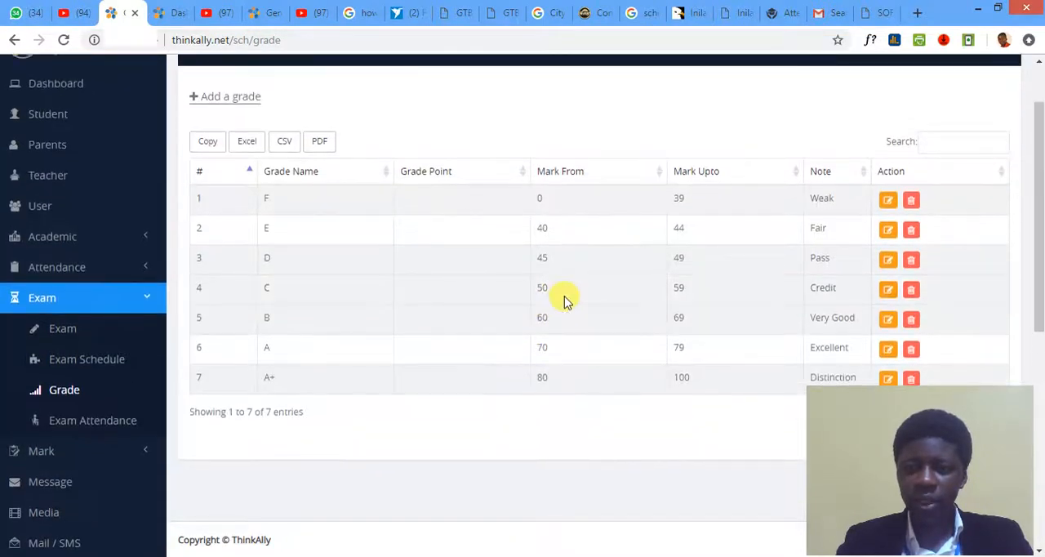
{"action": "scroll", "coordinate": [565, 300], "scroll_direction": "down", "scroll_amount": 1}
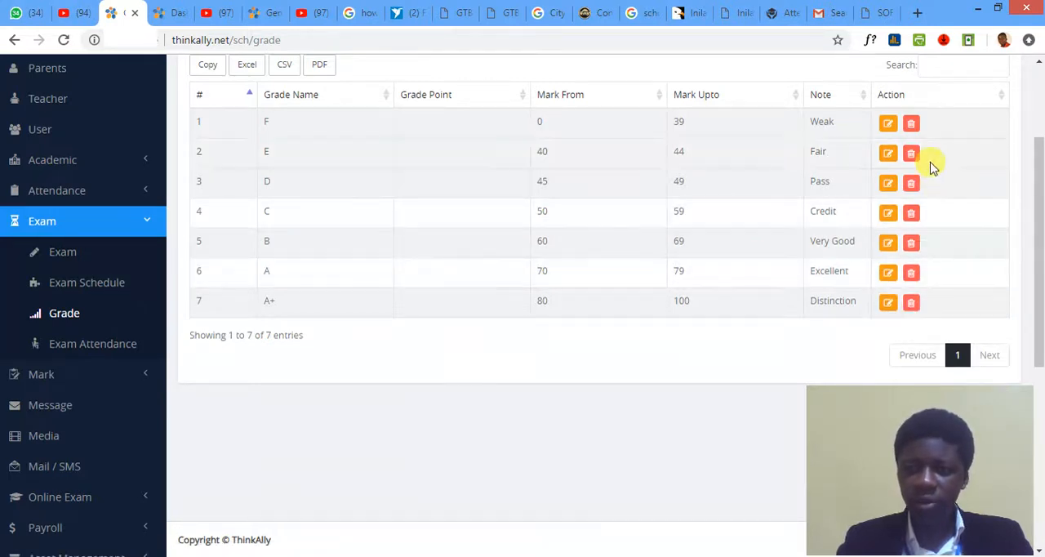
{"action": "left_click", "coordinate": [910, 122]}
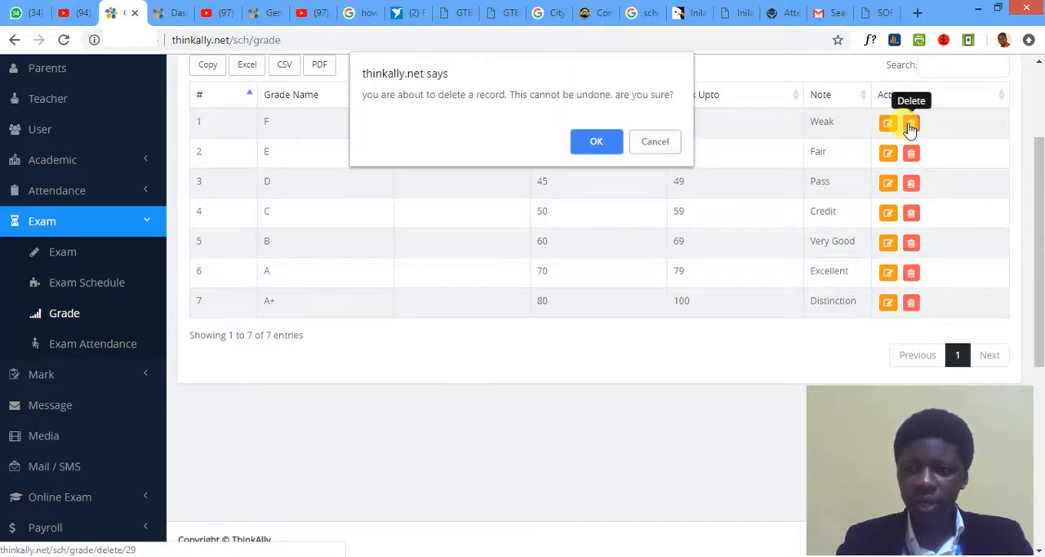
{"action": "left_click", "coordinate": [618, 142]}
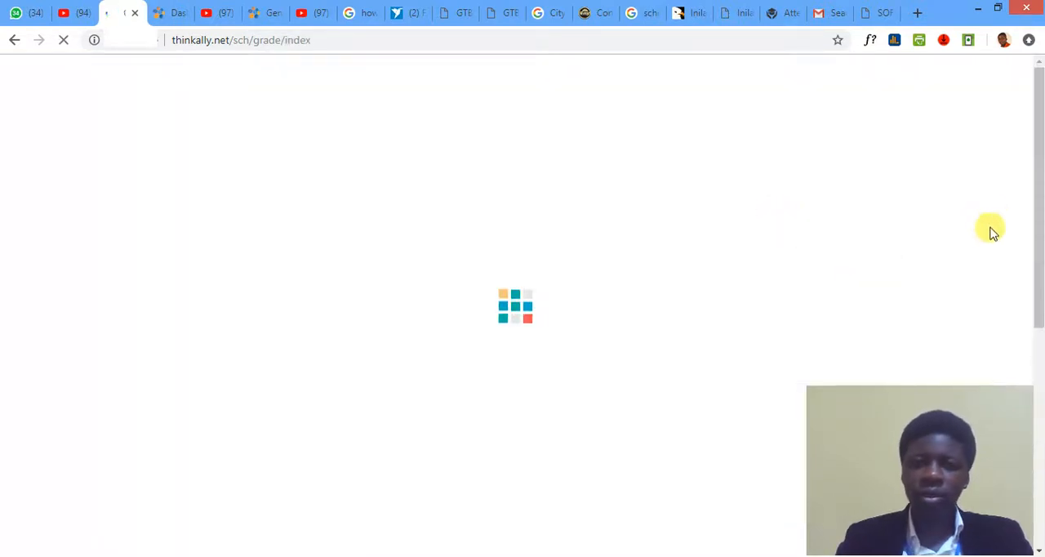
{"action": "left_click", "coordinate": [912, 276]}
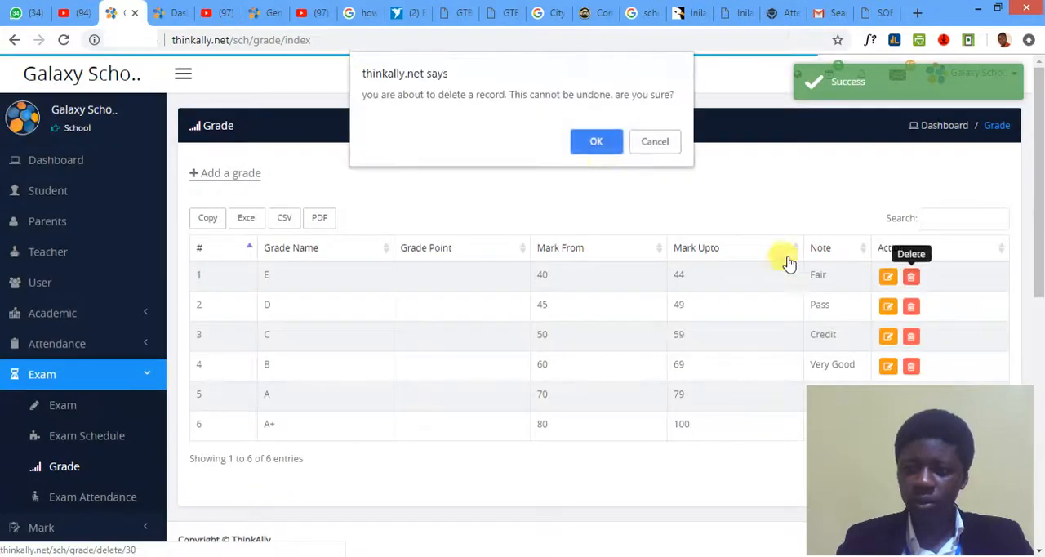
{"action": "left_click", "coordinate": [592, 139]}
- Delete the D (Pass) and C (Credit) grades from the grade list, confirming each deletion
{"action": "scroll", "coordinate": [923, 255], "scroll_direction": "down", "scroll_amount": 2}
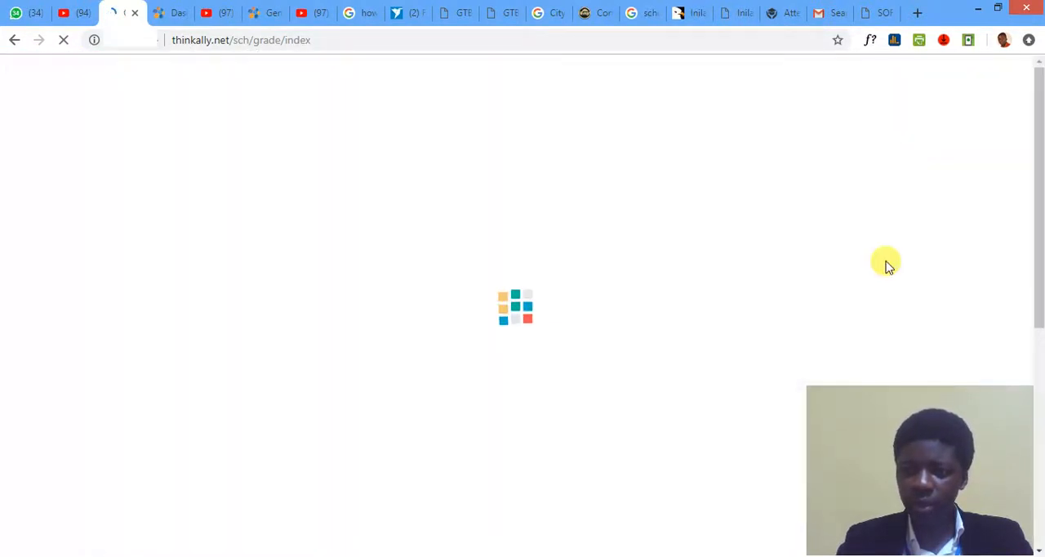
{"action": "left_click", "coordinate": [911, 277]}
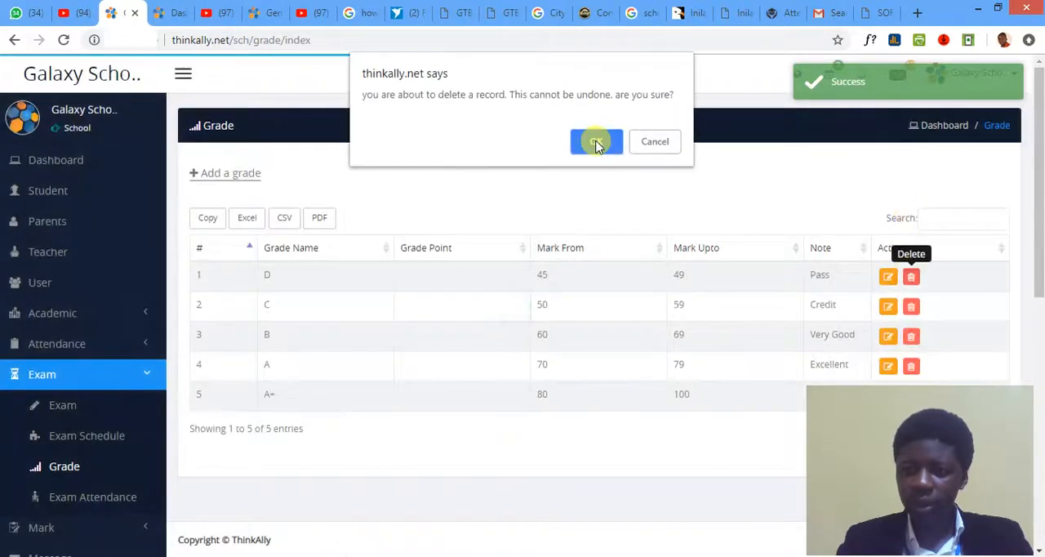
{"action": "left_click", "coordinate": [596, 141]}
{"action": "scroll", "coordinate": [921, 200], "scroll_direction": "down", "scroll_amount": 2}
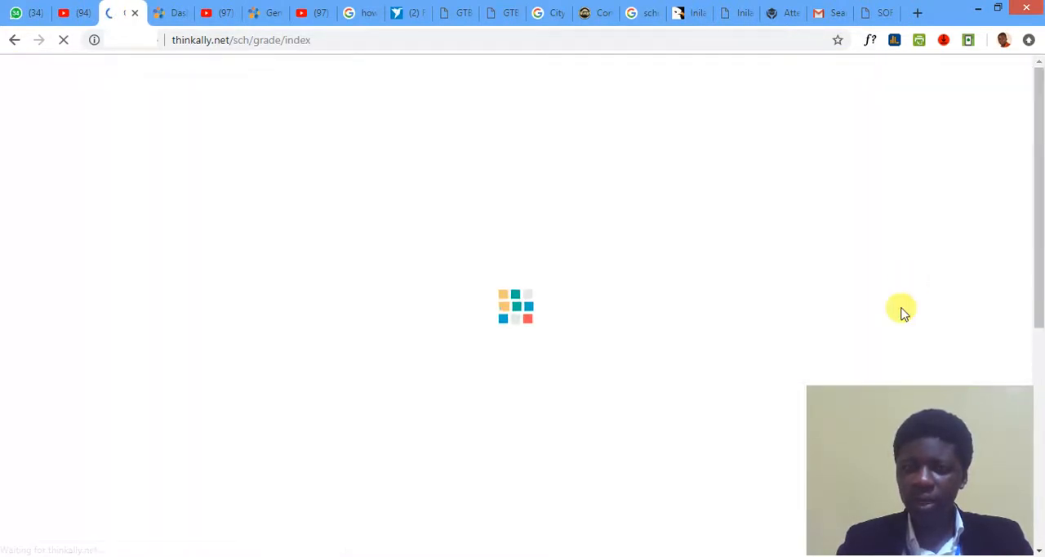
{"action": "left_click", "coordinate": [911, 278]}
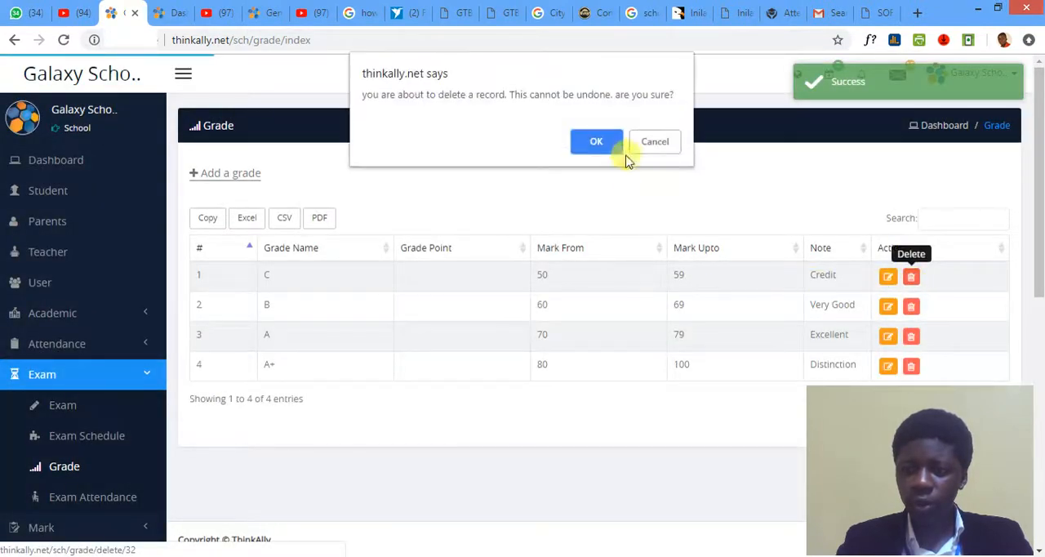
{"action": "left_click", "coordinate": [596, 142]}
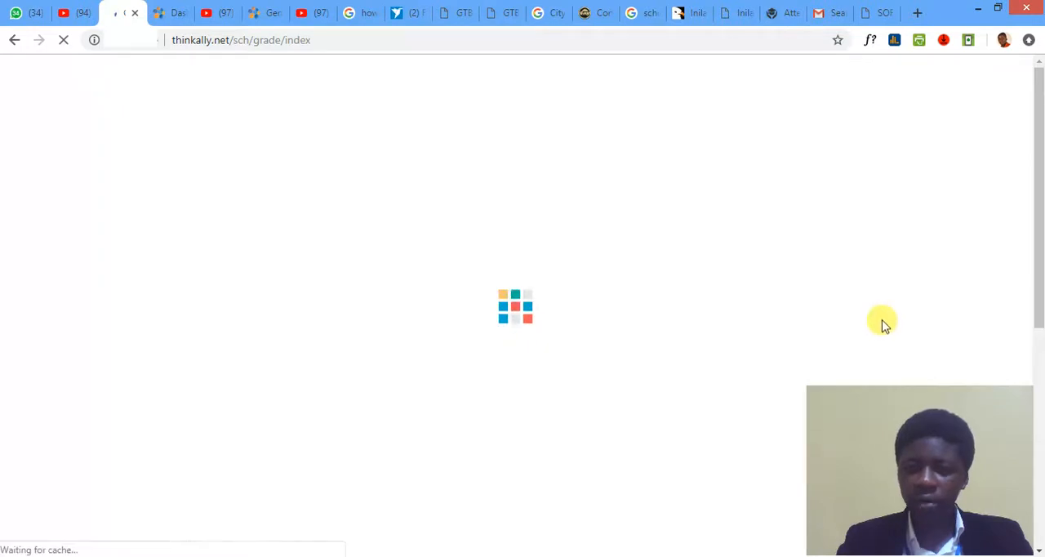
- Delete the remaining B, A and A+ grades so that the grade list is cleared
{"action": "left_click", "coordinate": [910, 280]}
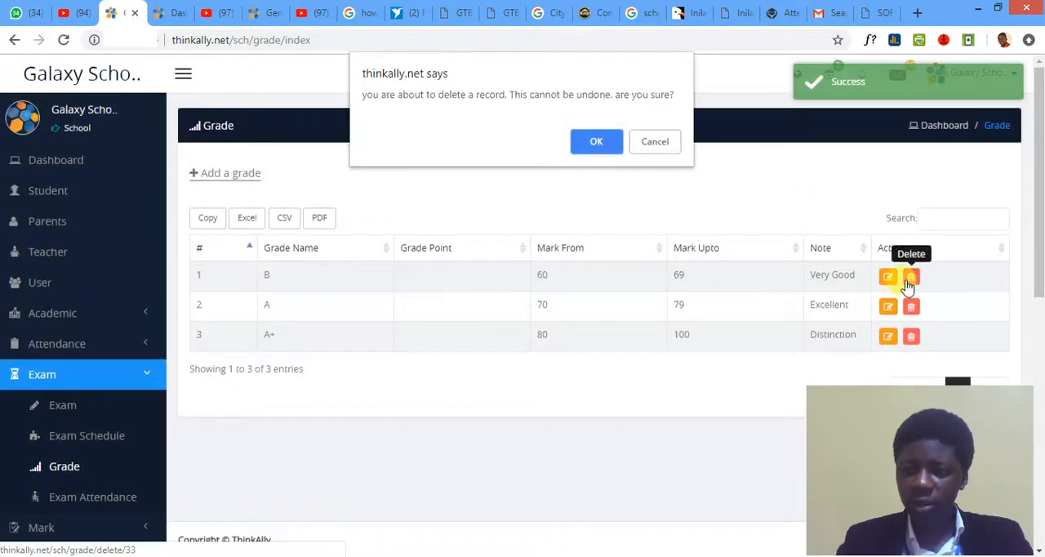
{"action": "left_click", "coordinate": [611, 146]}
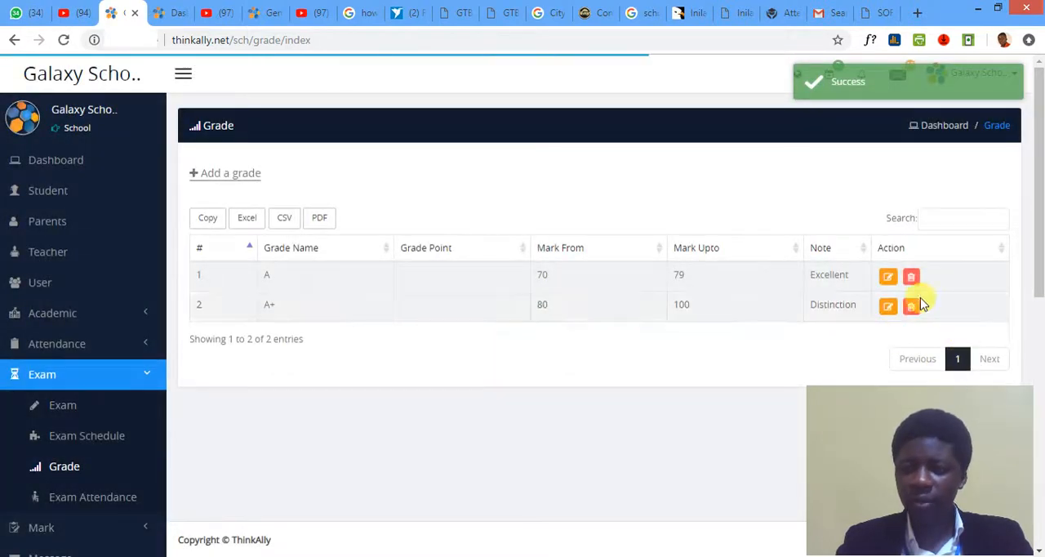
{"action": "left_click", "coordinate": [911, 278]}
{"action": "left_click", "coordinate": [600, 144]}
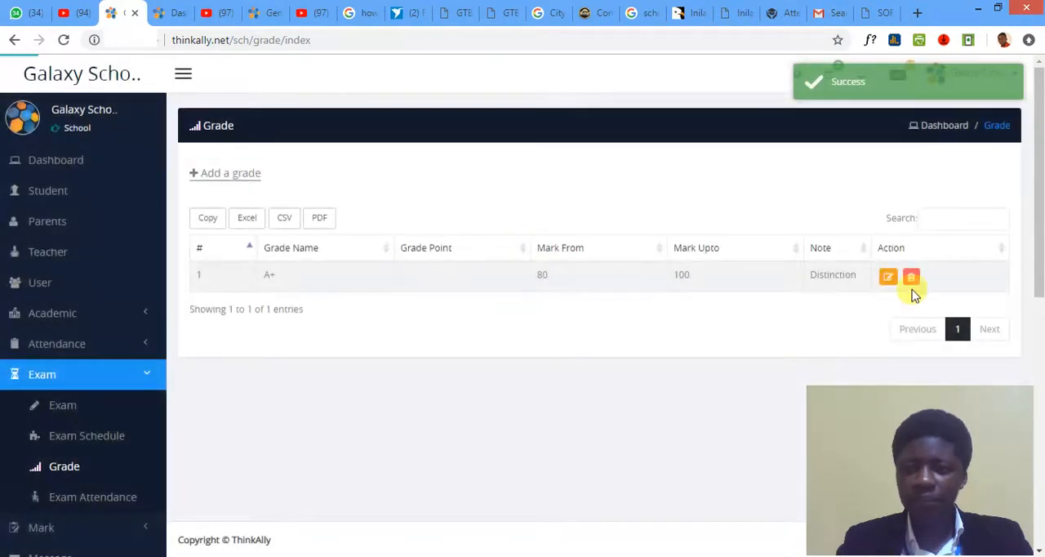
{"action": "left_click", "coordinate": [912, 278]}
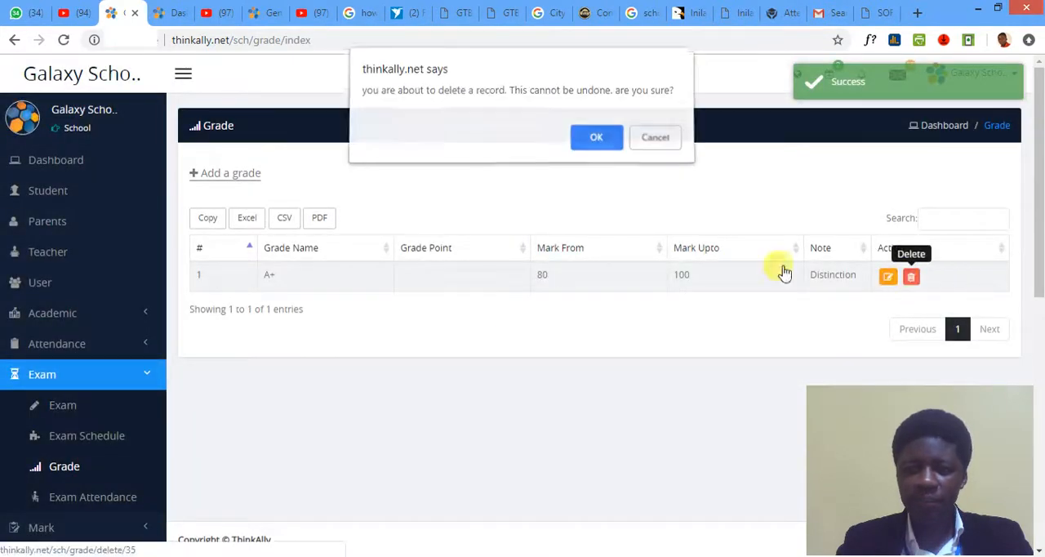
{"action": "left_click", "coordinate": [589, 139]}
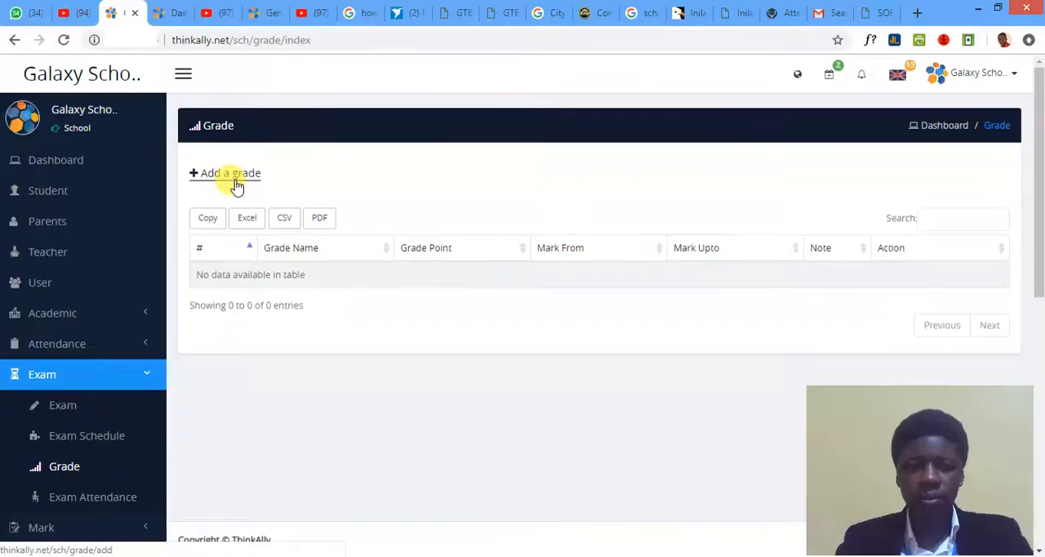
- Open the form for adding a grade
{"action": "left_click", "coordinate": [163, 97]}
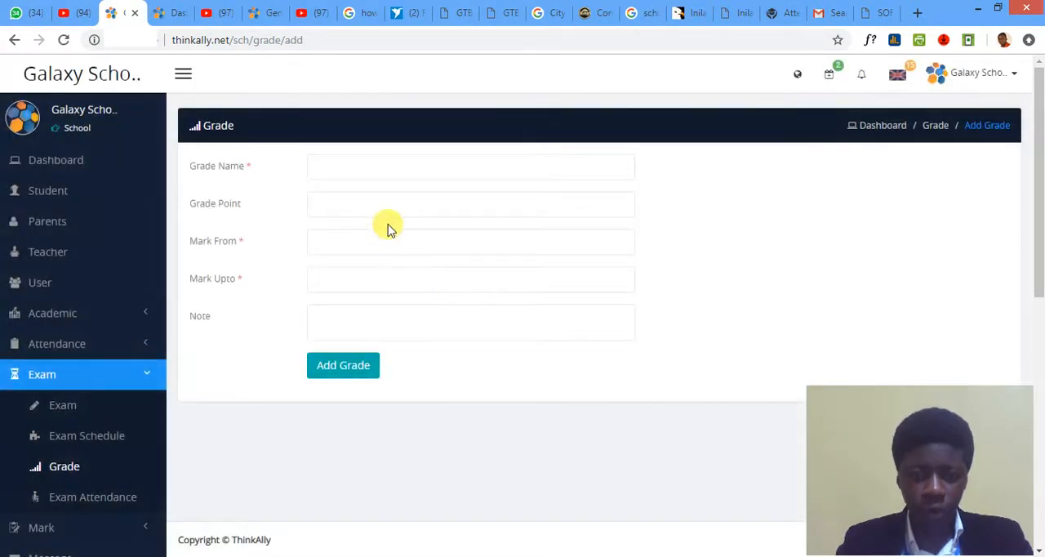
{"action": "left_click", "coordinate": [321, 175]}
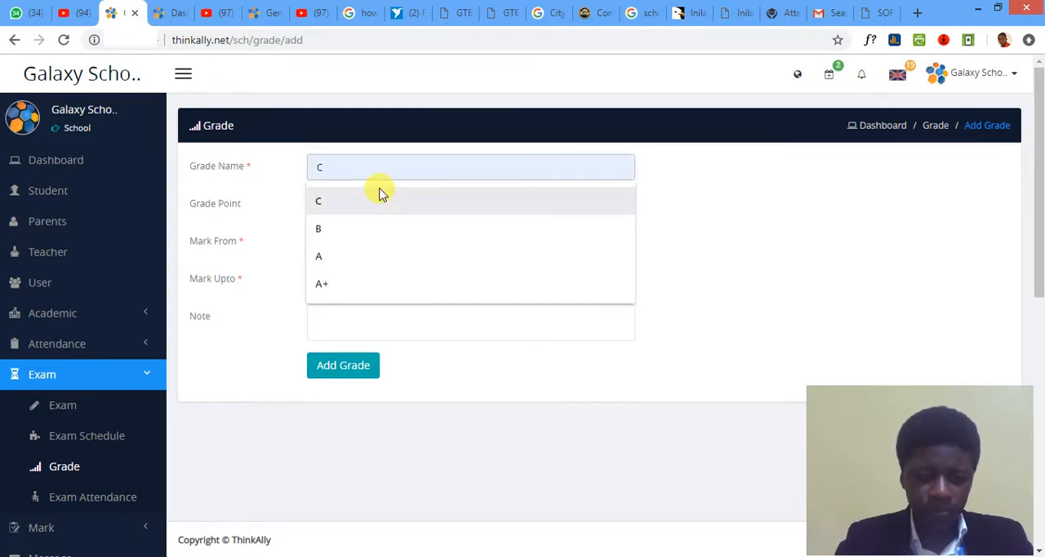
{"action": "type", "text": "A+"}
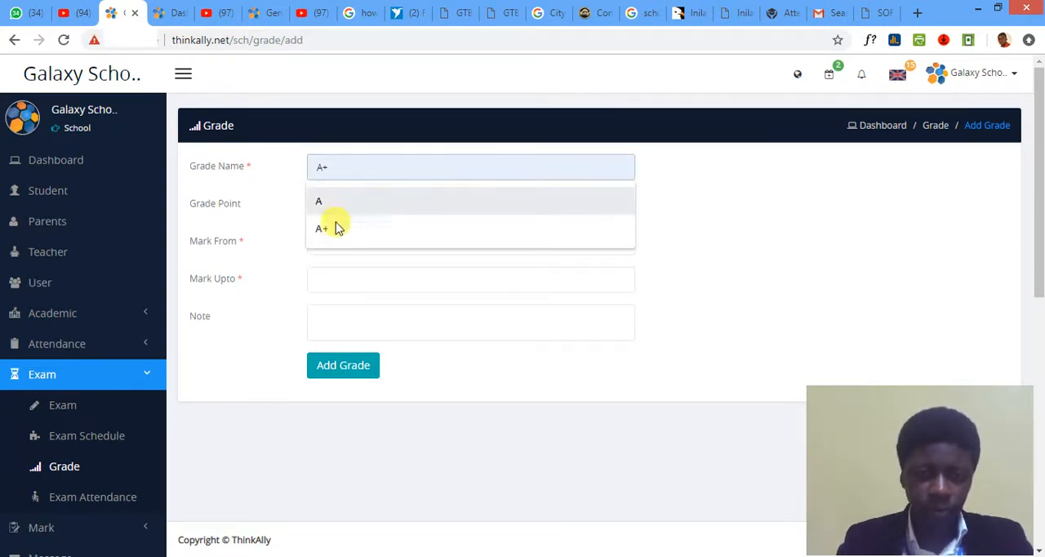
{"action": "left_click", "coordinate": [335, 227]}
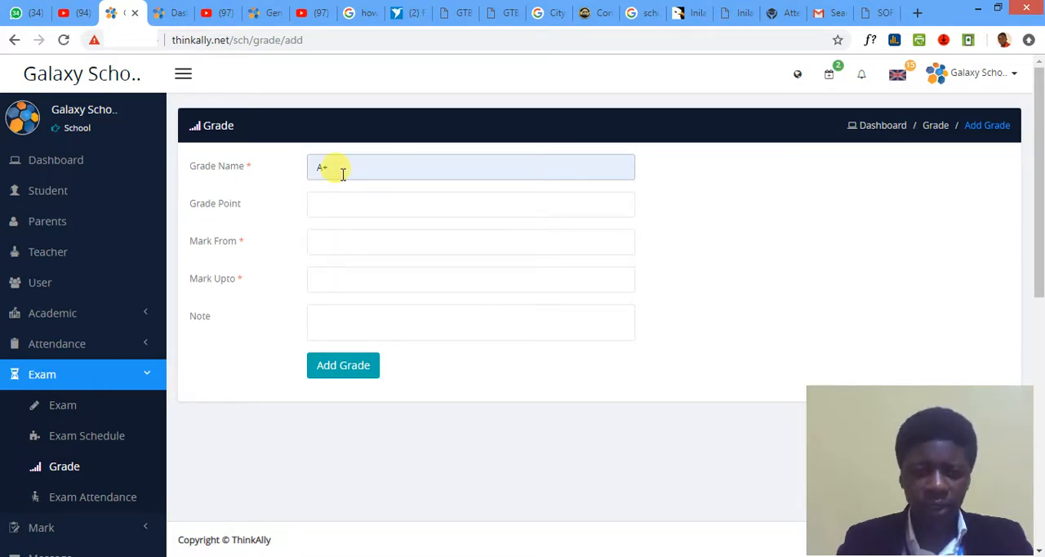
{"action": "left_click_drag", "start_coordinate": [338, 168], "coordinate": [299, 174]}
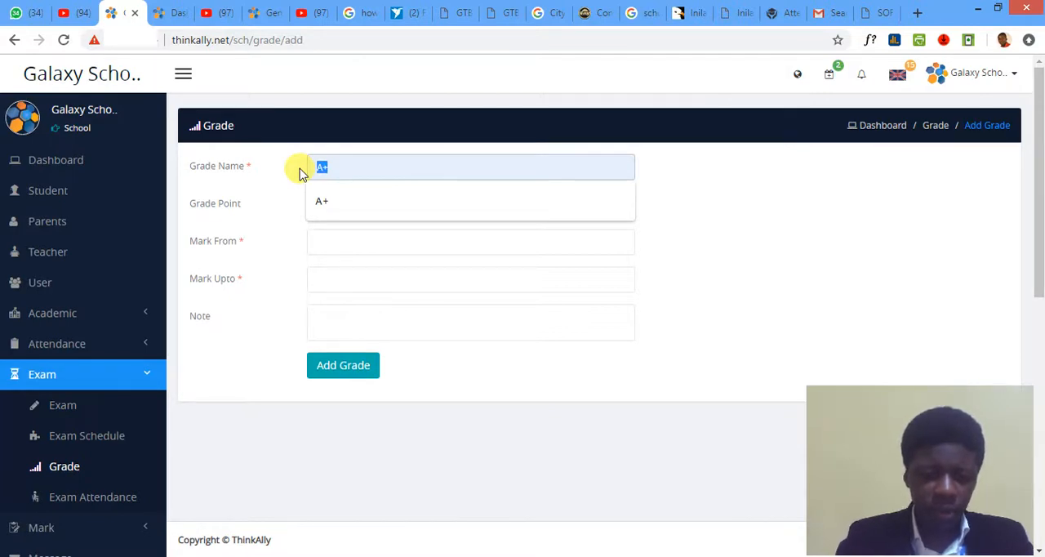
{"action": "type", "text": "E"}
{"action": "left_click", "coordinate": [343, 206]}
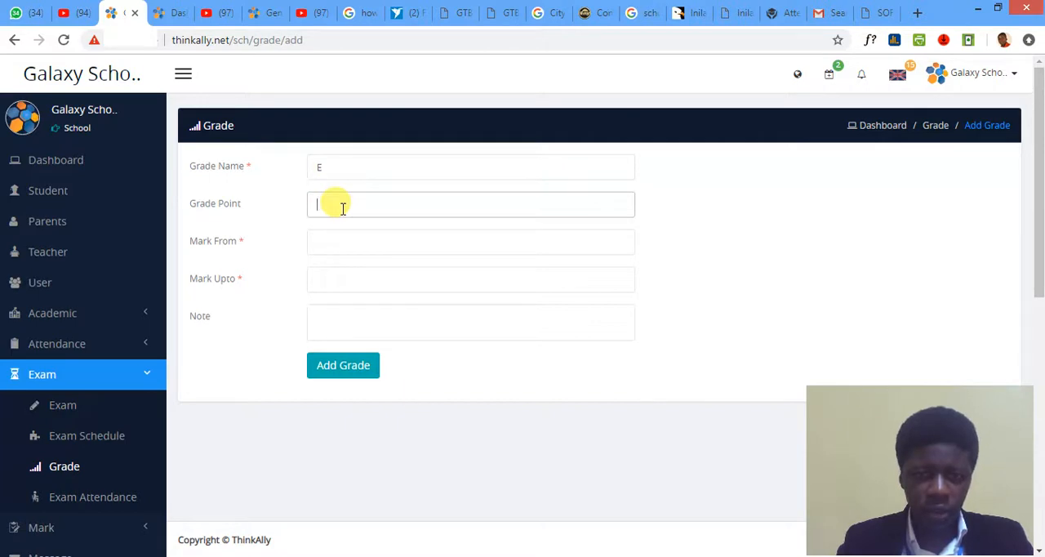
- Name the new grade F, set its marks from 0 up to 39 with the note "Fail", and save it
{"action": "double_click", "coordinate": [341, 172]}
{"action": "type", "text": "F"}
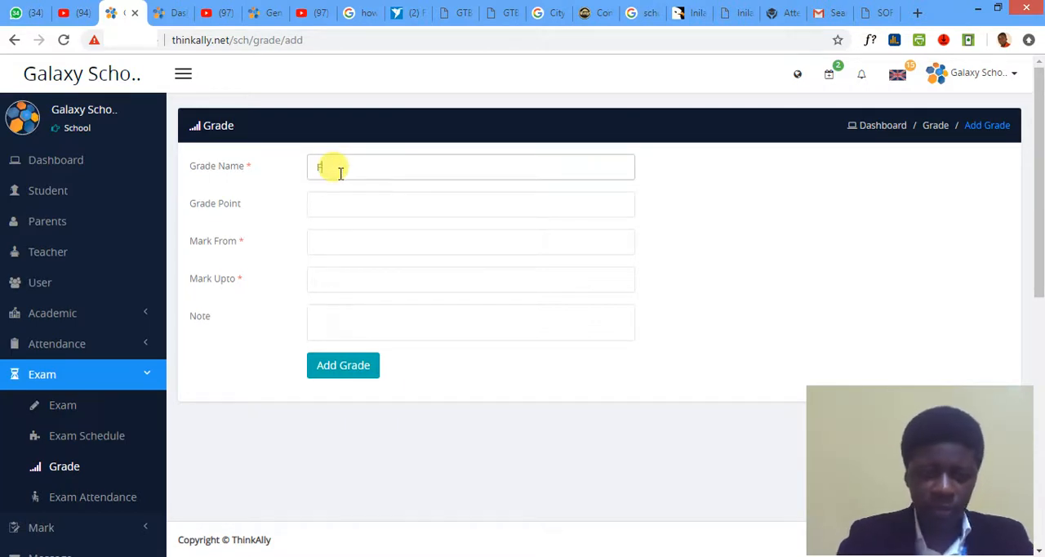
{"action": "left_click", "coordinate": [339, 196]}
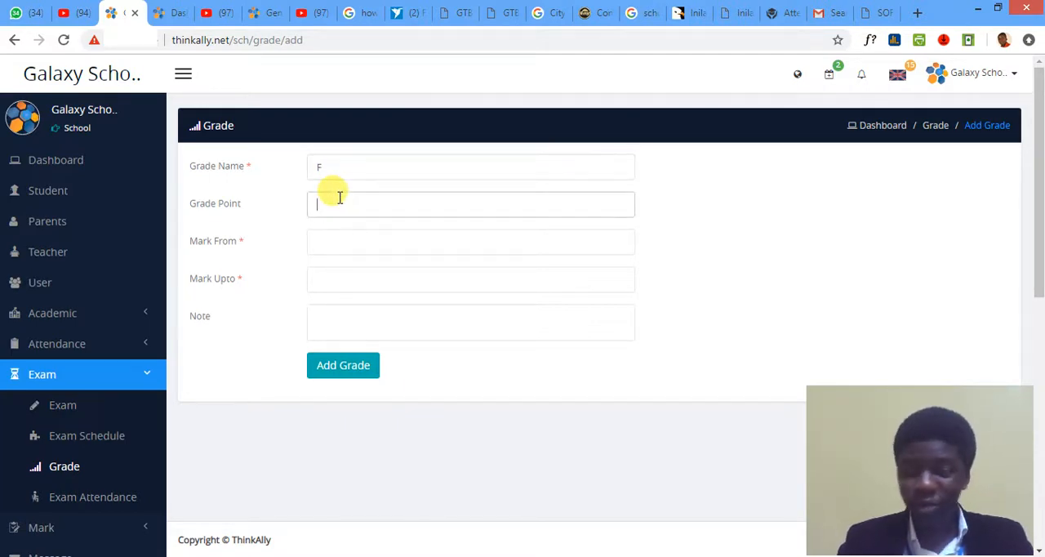
{"action": "left_click", "coordinate": [331, 238]}
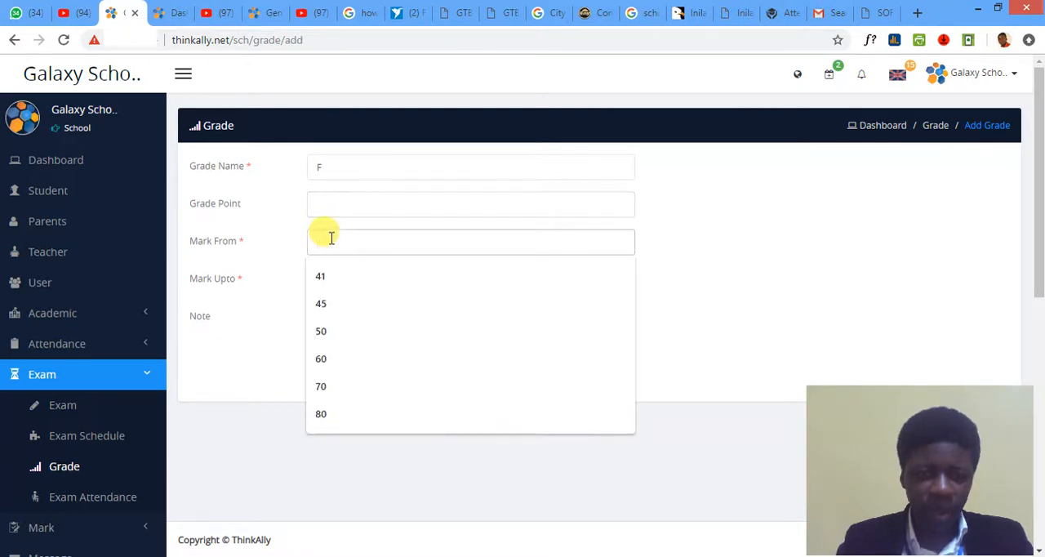
{"action": "type", "text": "0"}
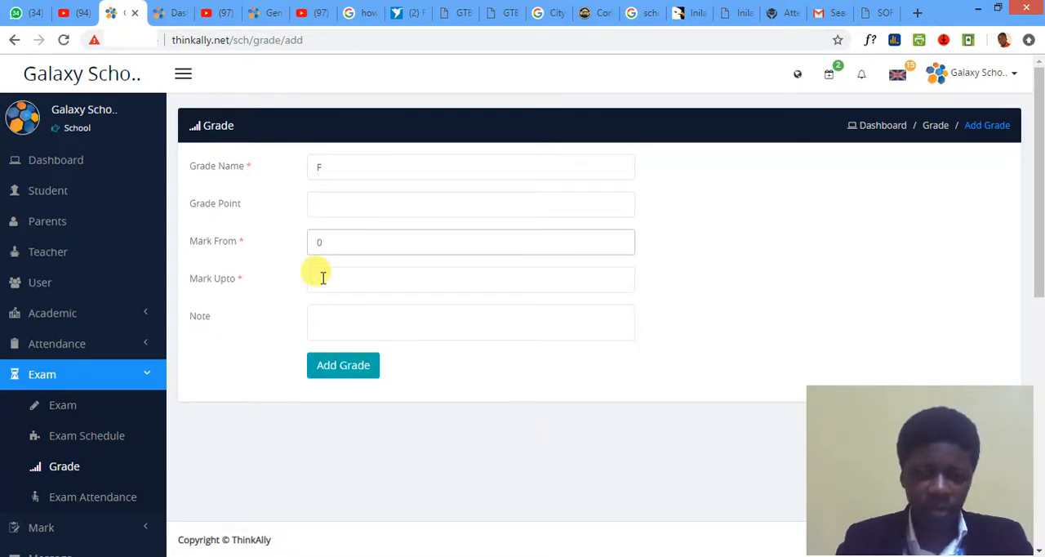
{"action": "left_click", "coordinate": [322, 278]}
{"action": "type", "text": "39"}
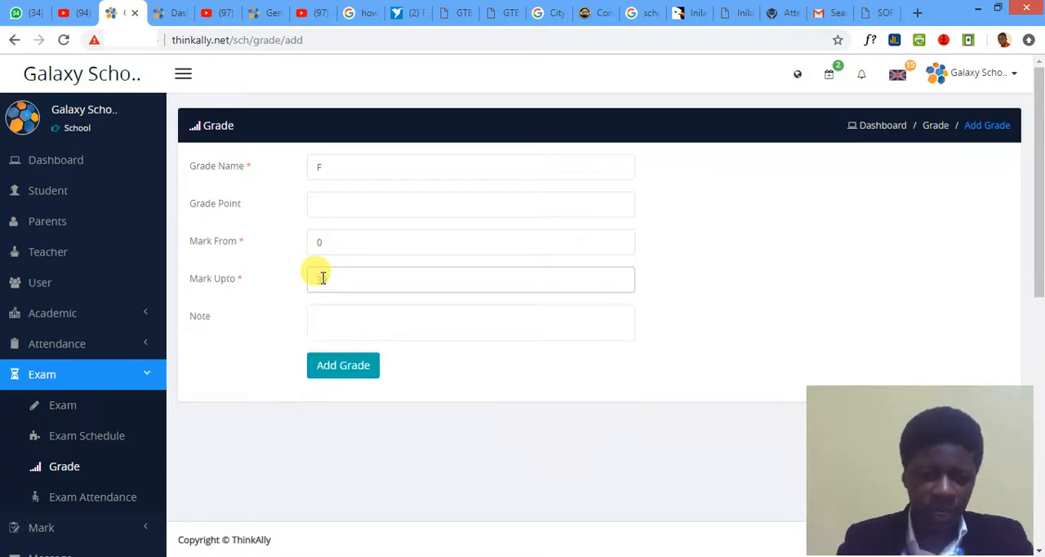
{"action": "left_click", "coordinate": [333, 321]}
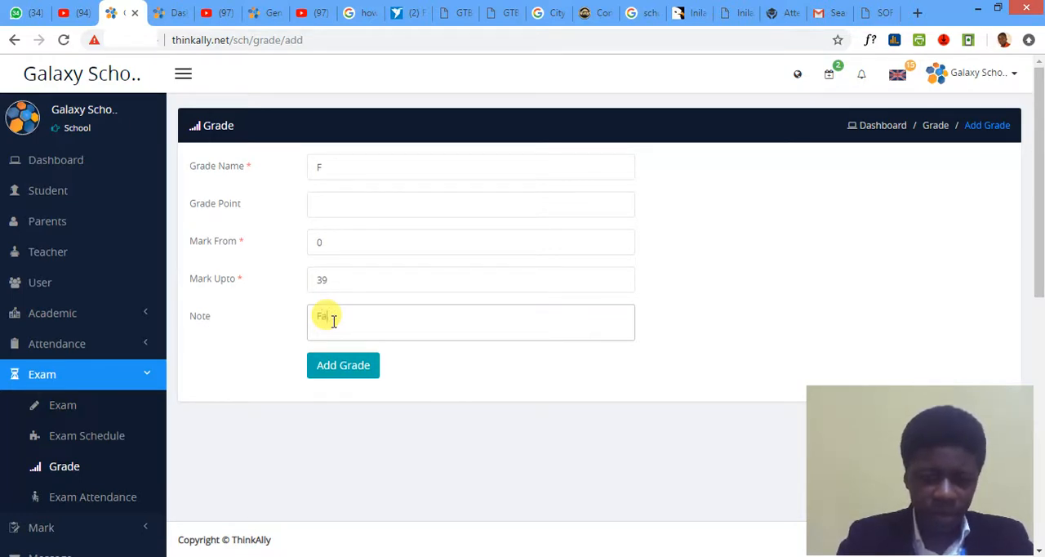
{"action": "left_click", "coordinate": [338, 368]}
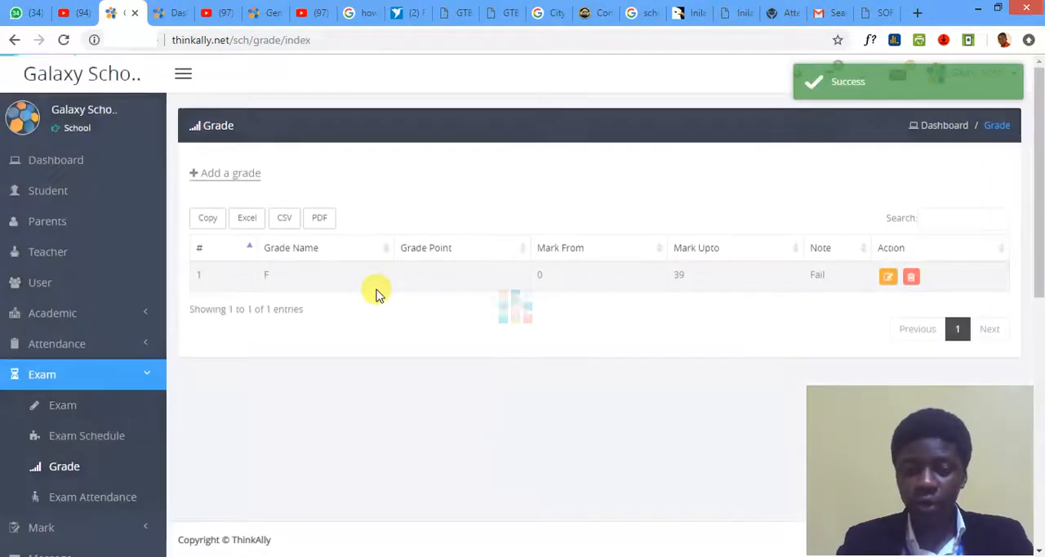
- Start another grade entry named E with its mark range starting from 41
{"action": "left_click", "coordinate": [241, 174]}
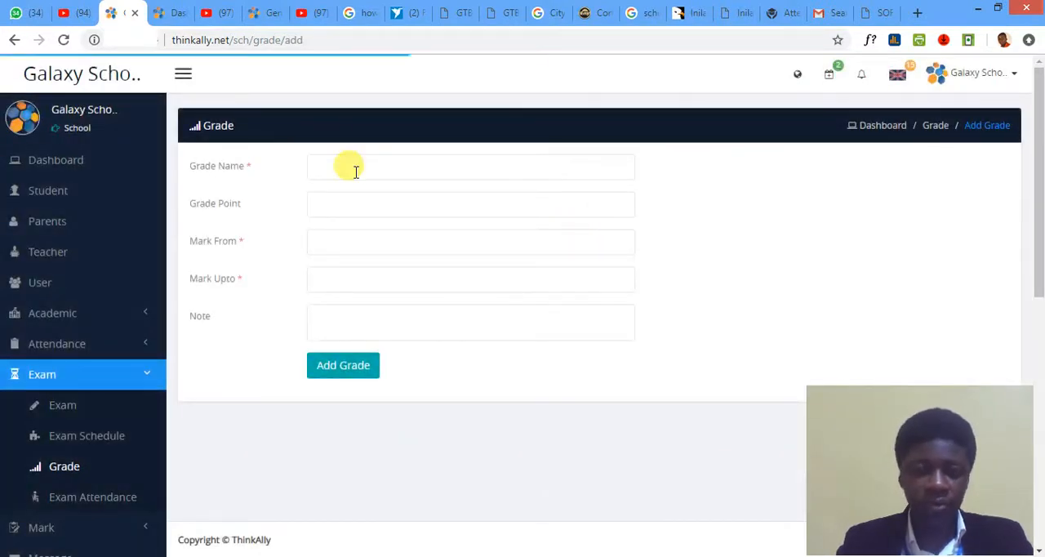
{"action": "left_click", "coordinate": [357, 166]}
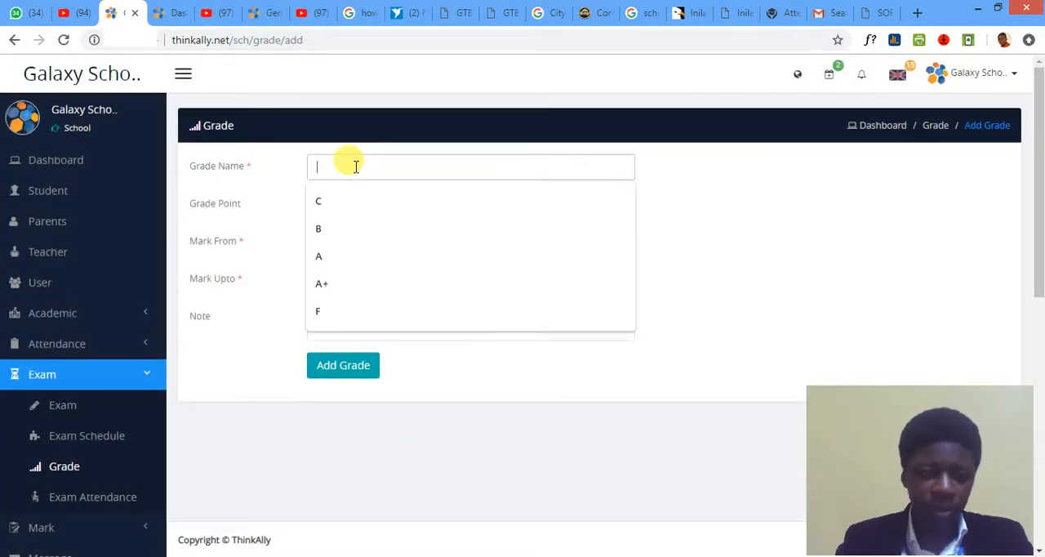
{"action": "type", "text": "E"}
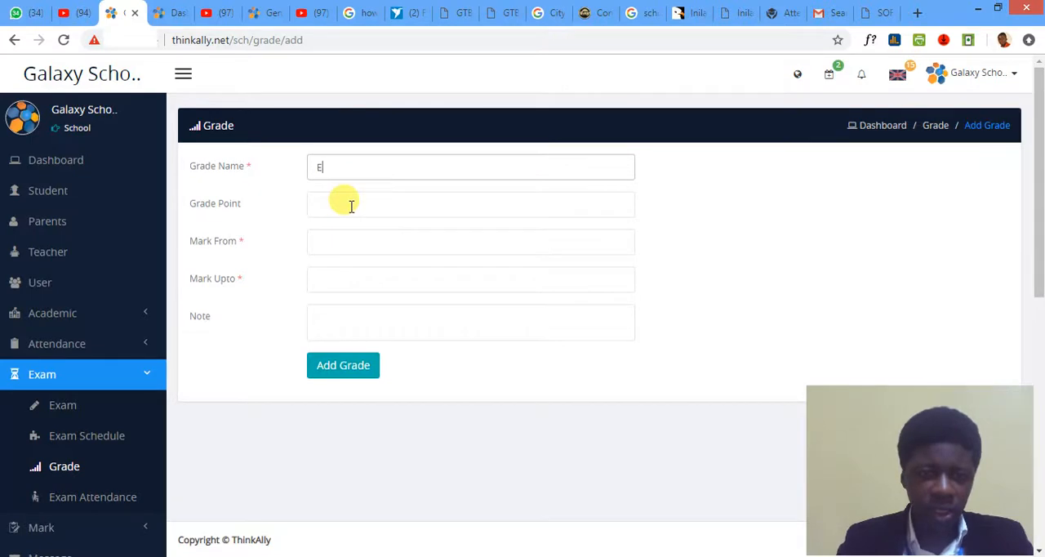
{"action": "left_click", "coordinate": [351, 206]}
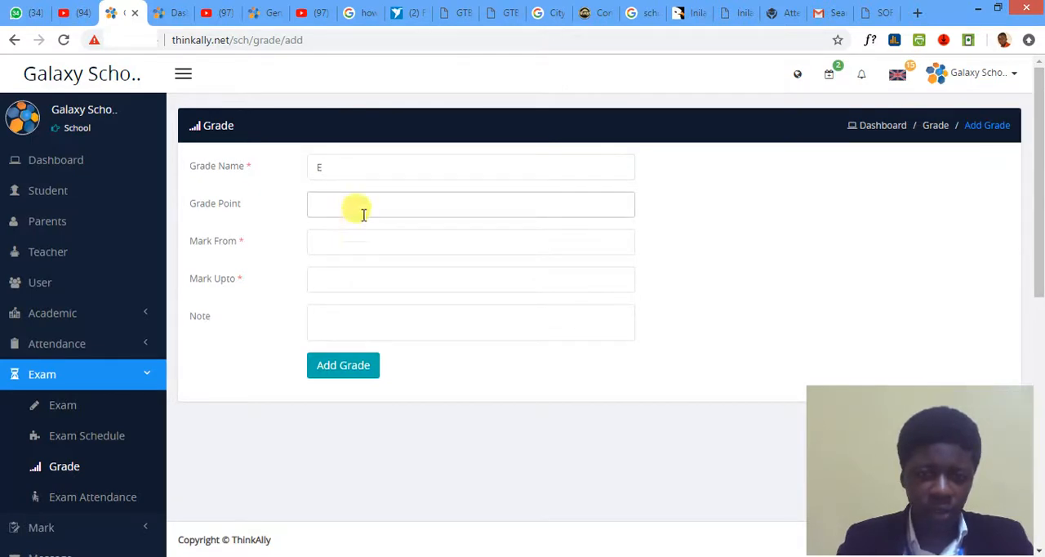
{"action": "left_click", "coordinate": [329, 249]}
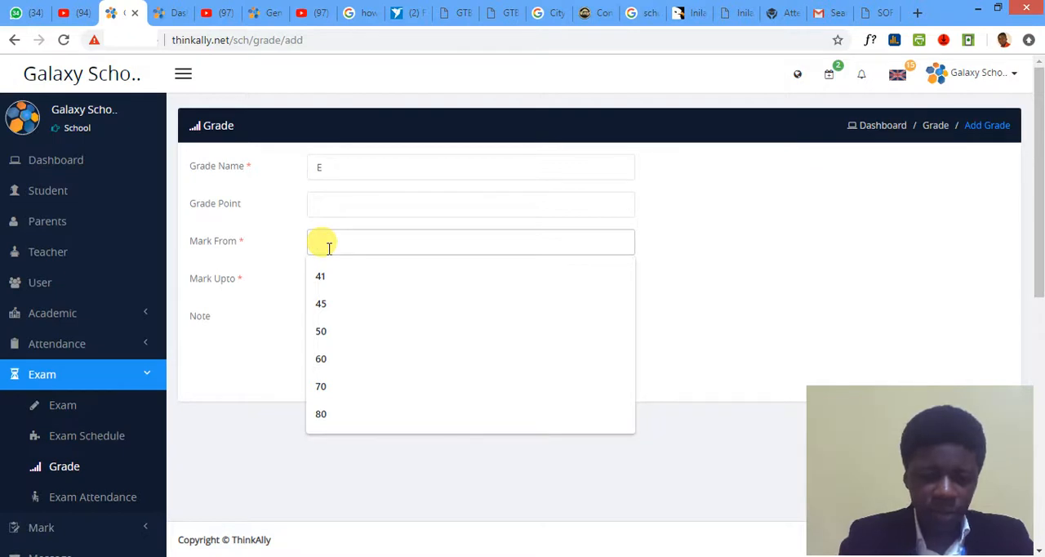
{"action": "type", "text": "41"}
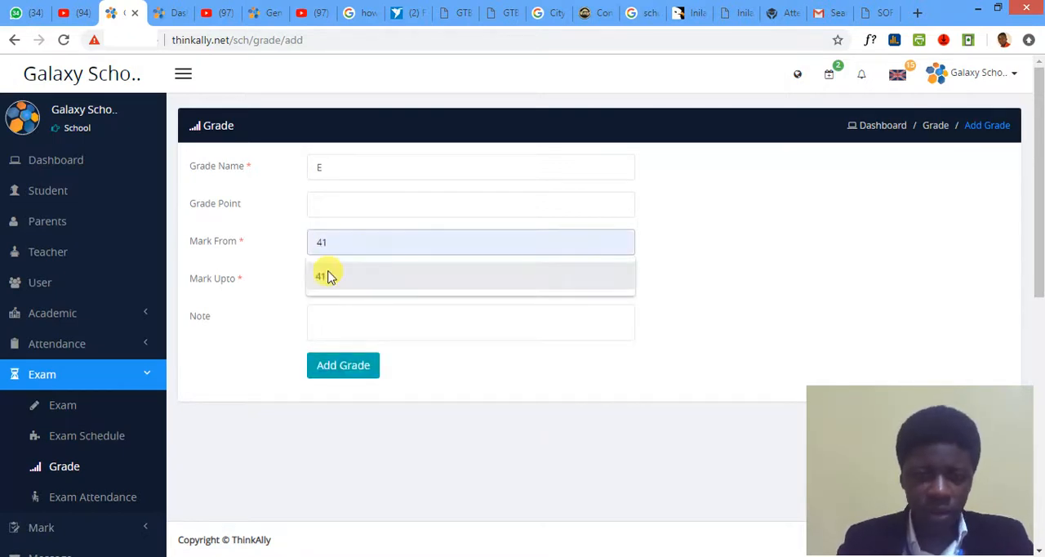
{"action": "left_click", "coordinate": [324, 276]}
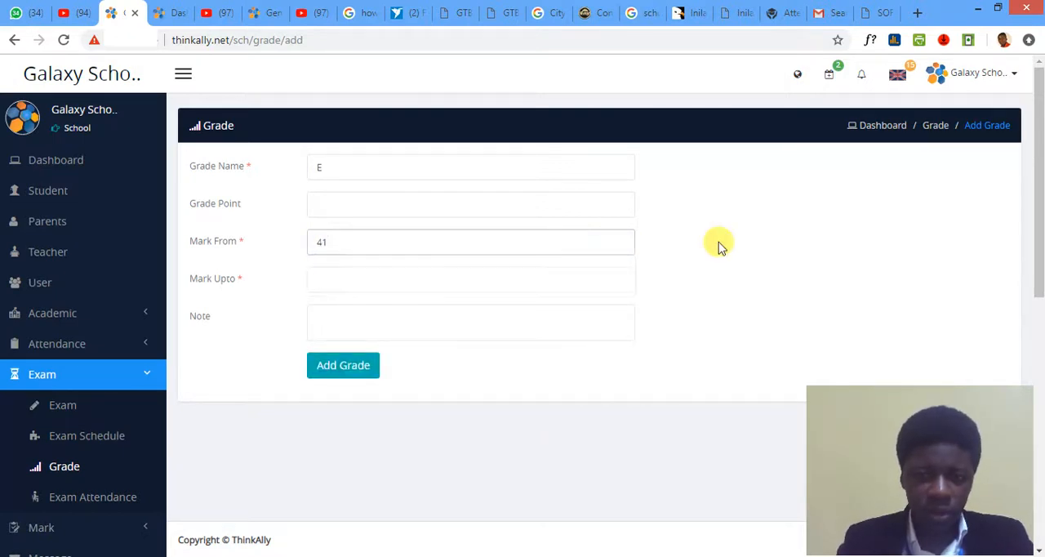
- Set grade E's upper mark to 44, enter the note "WEAK", and save the grade
{"action": "left_click", "coordinate": [361, 278]}
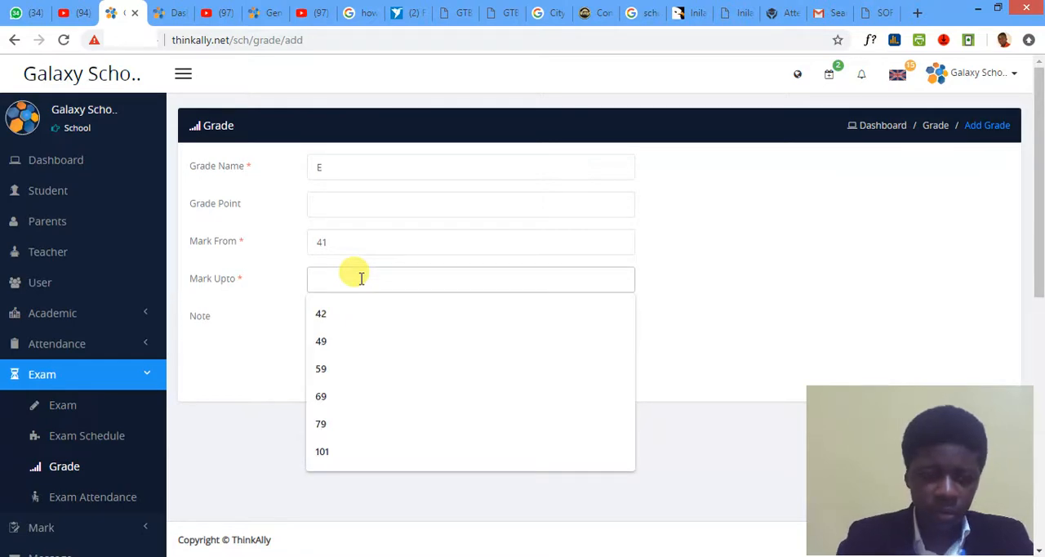
{"action": "type", "text": "454"}
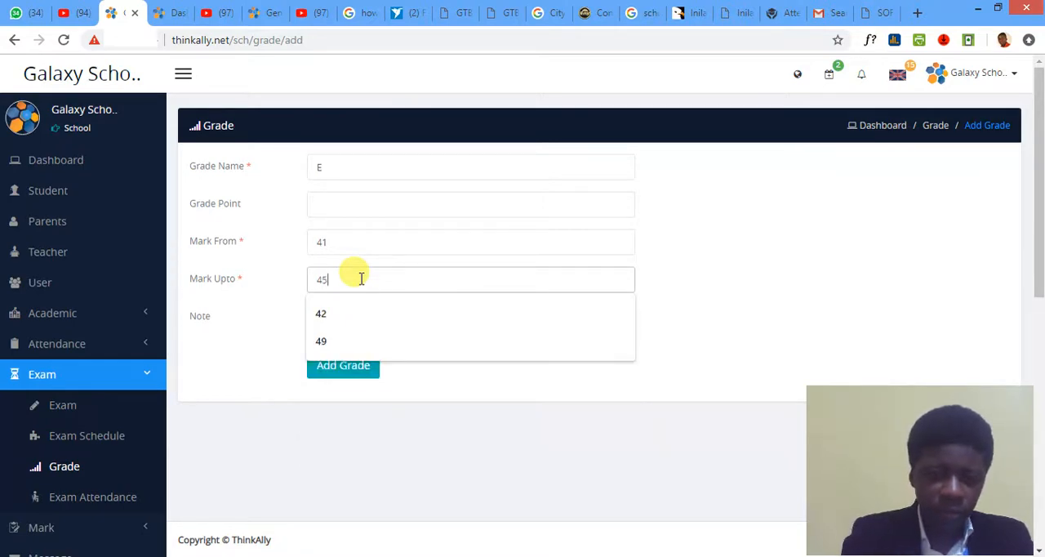
{"action": "key", "text": "BackSpace"}
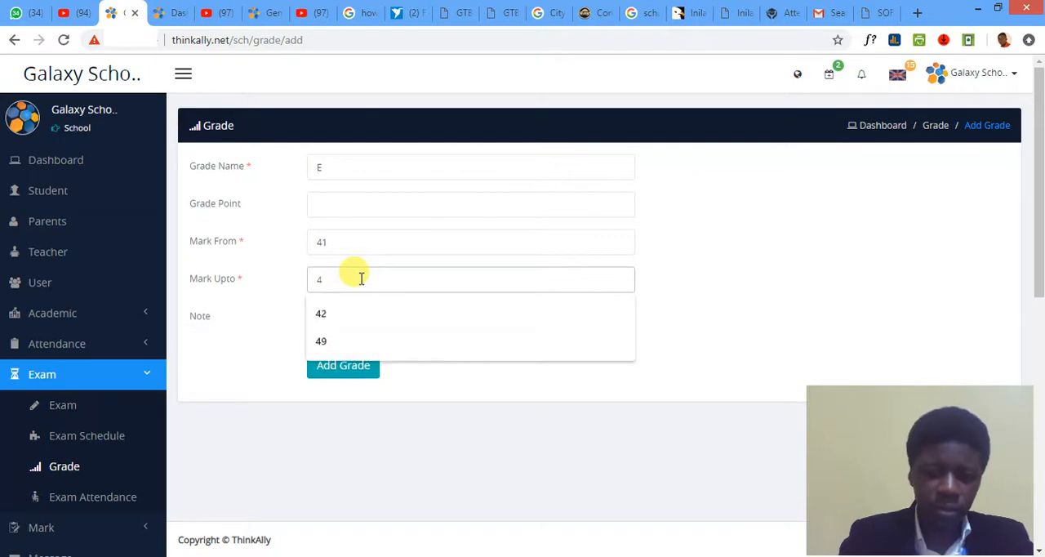
{"action": "type", "text": "4"}
{"action": "left_click", "coordinate": [349, 315]}
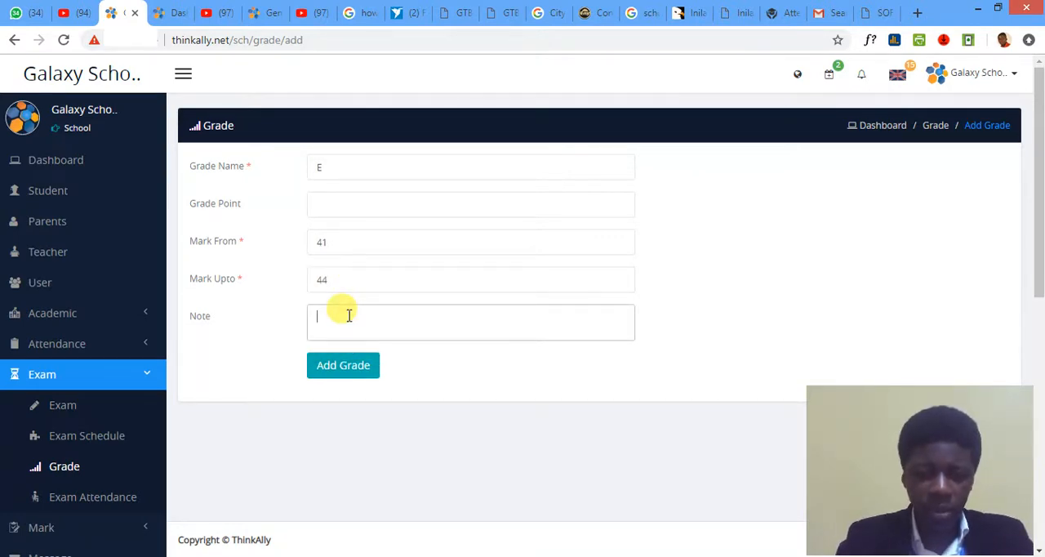
{"action": "type", "text": "W"}
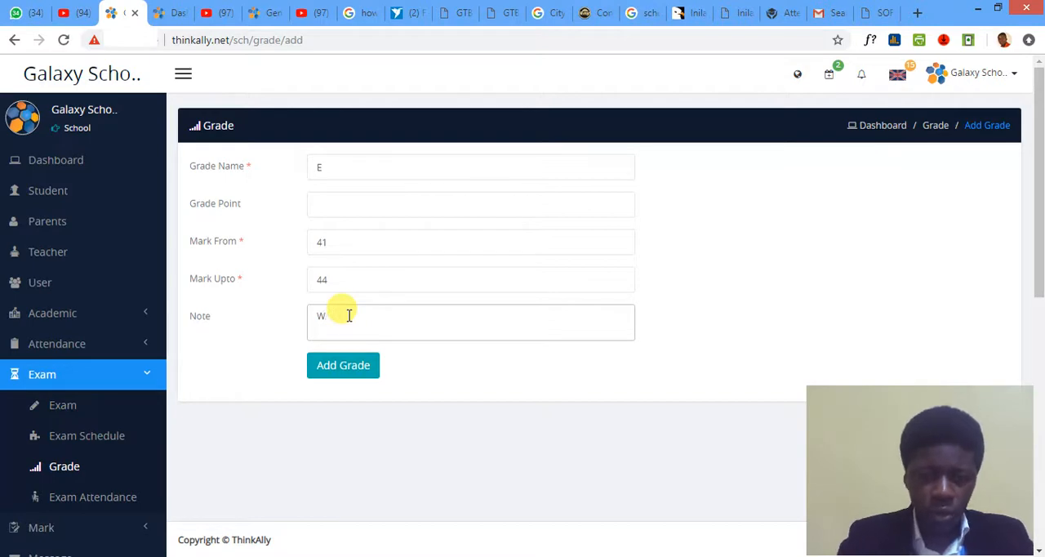
{"action": "type", "text": "AEEAK"}
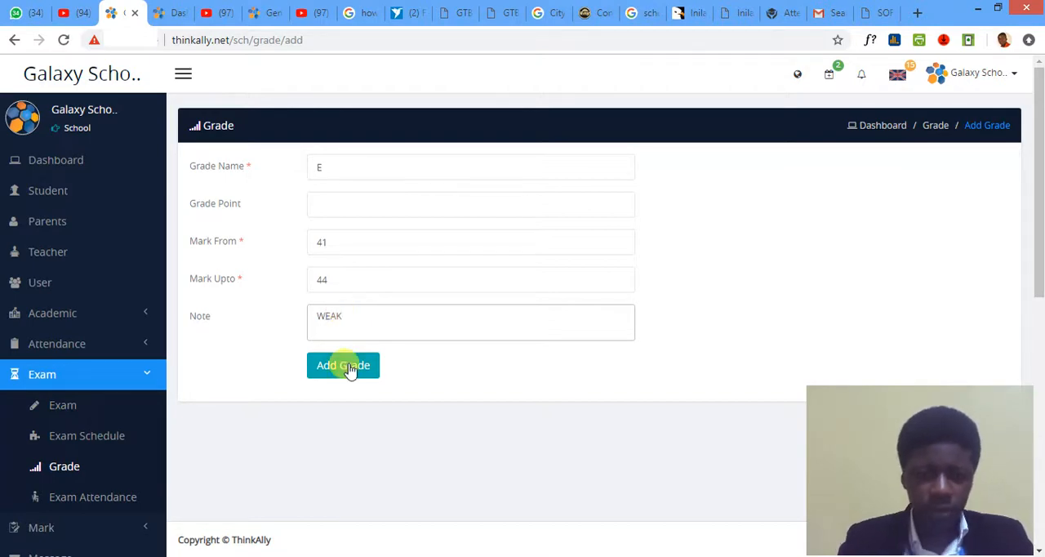
{"action": "left_click", "coordinate": [351, 366]}
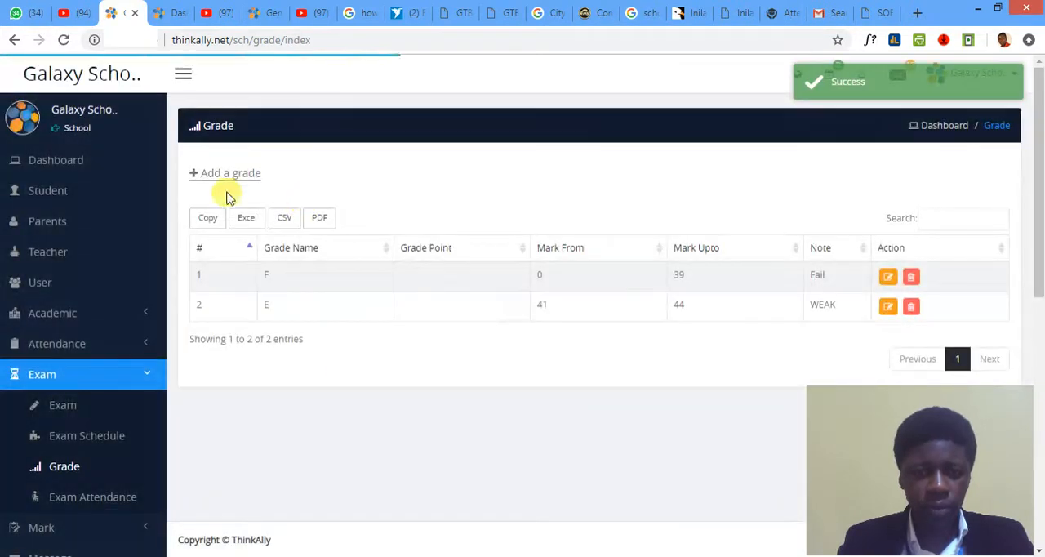
- Start another grade entry named D with its mark range starting from 45
{"action": "left_click", "coordinate": [214, 173]}
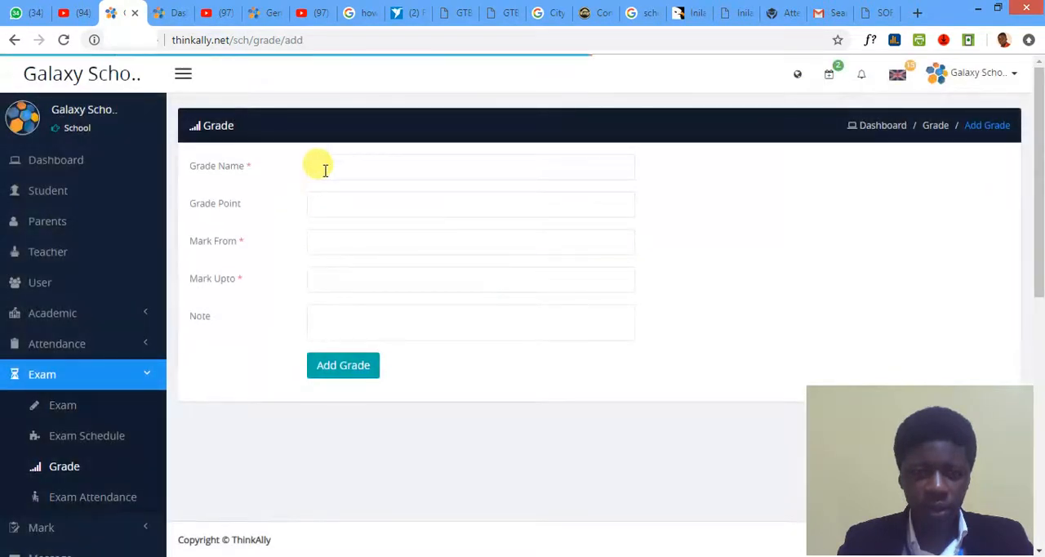
{"action": "left_click", "coordinate": [324, 168]}
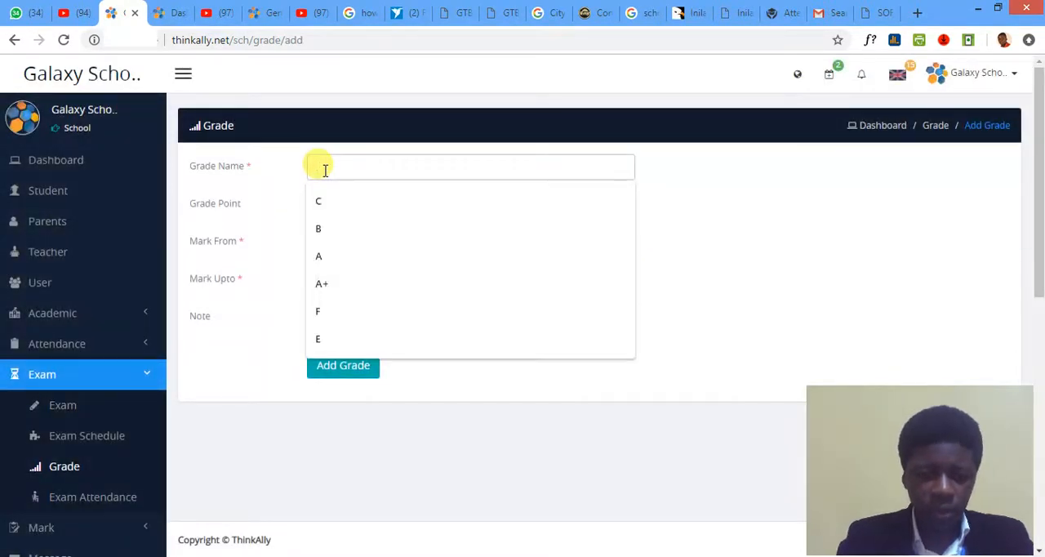
{"action": "type", "text": "d"}
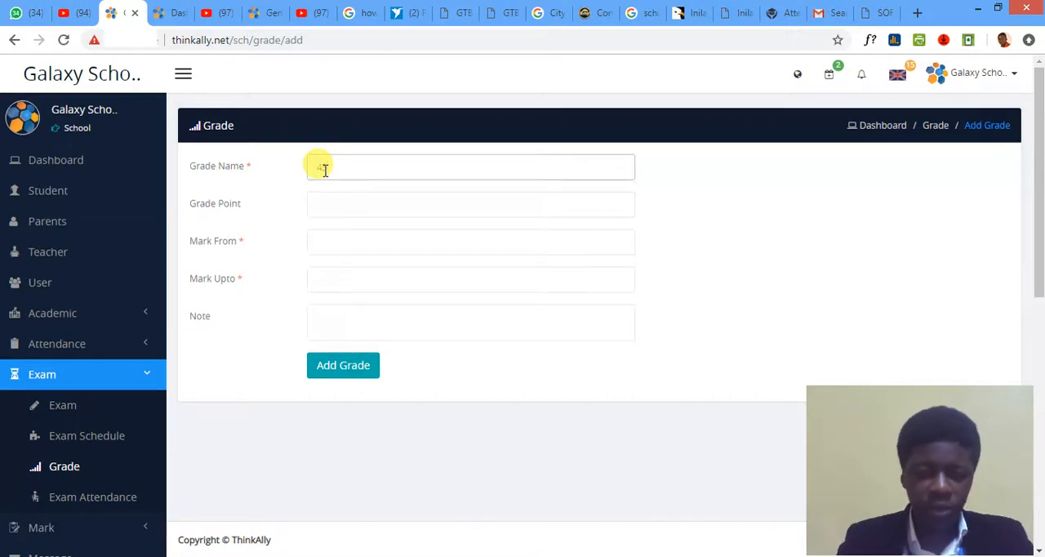
{"action": "key", "text": "BackSpace"}
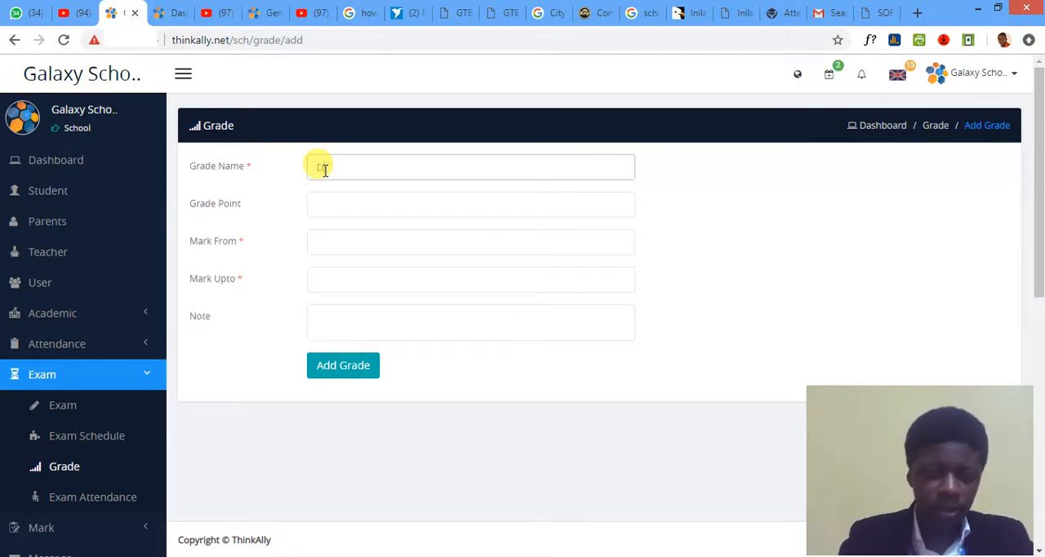
{"action": "type", "text": "D"}
{"action": "left_click", "coordinate": [321, 243]}
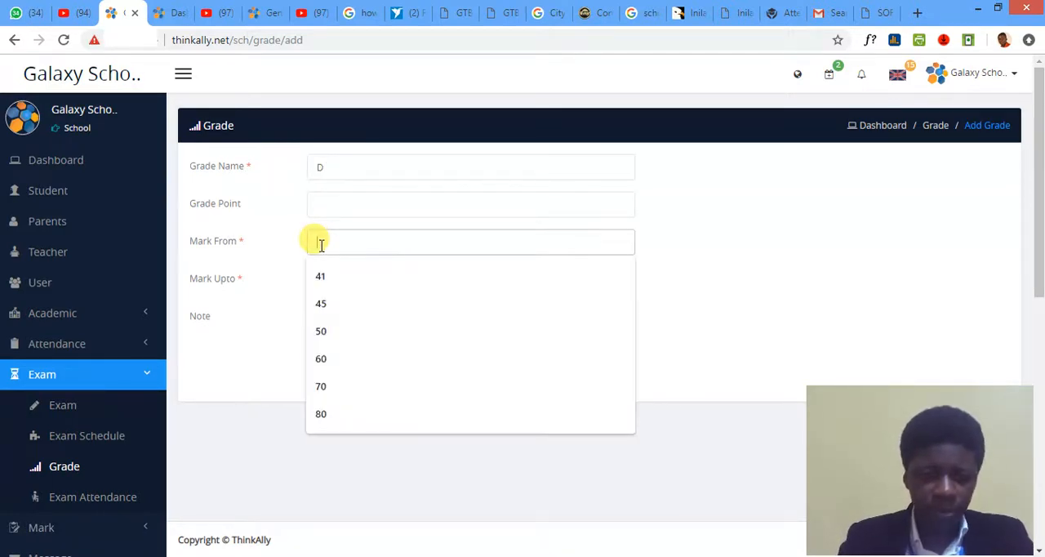
{"action": "type", "text": "45"}
{"action": "left_click", "coordinate": [757, 245]}
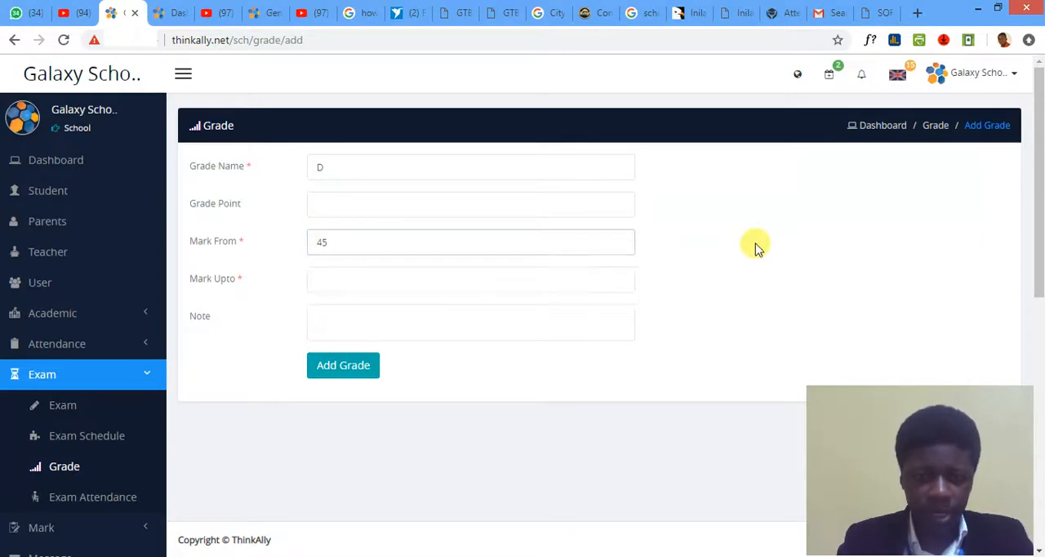
- Set grade D's upper mark to 49, enter the note "Pass", and save the grade
{"action": "left_click", "coordinate": [330, 275]}
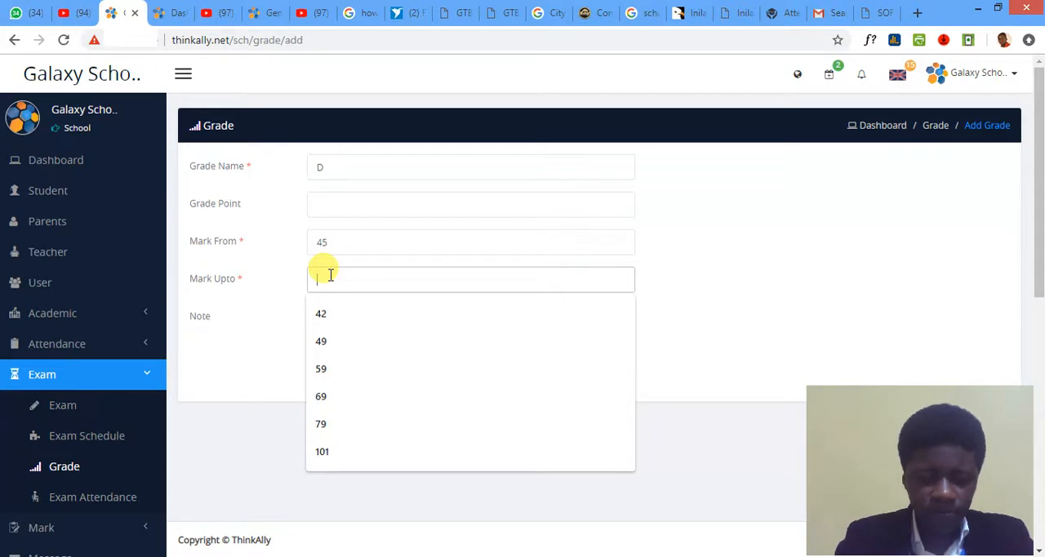
{"action": "type", "text": "49"}
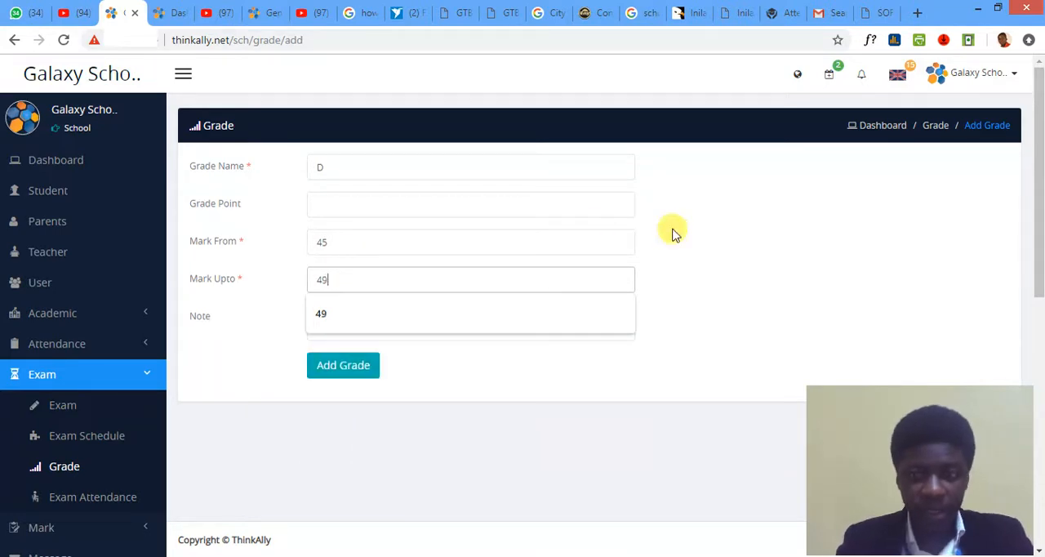
{"action": "left_click", "coordinate": [829, 224]}
{"action": "left_click", "coordinate": [342, 310]}
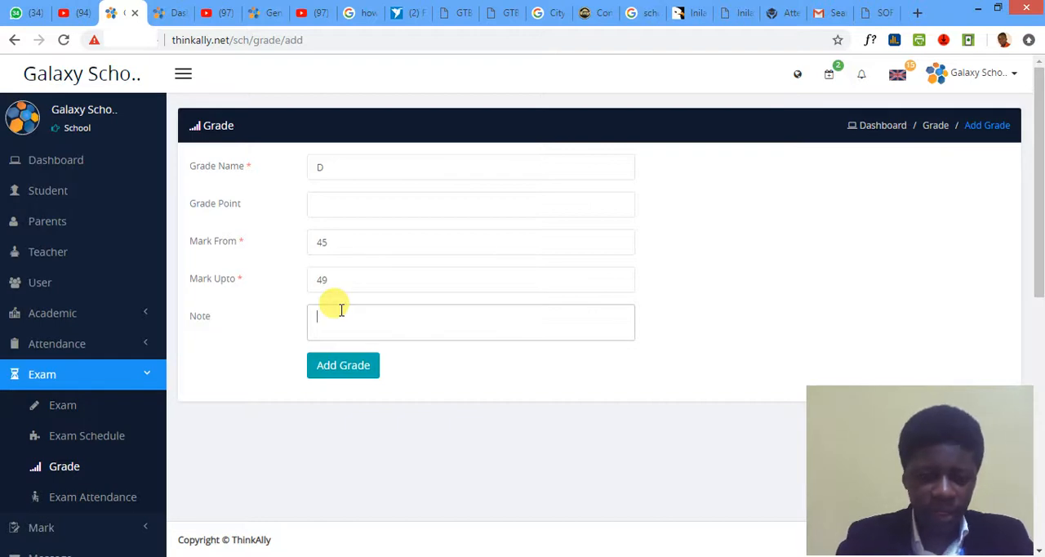
{"action": "type", "text": "Pass"}
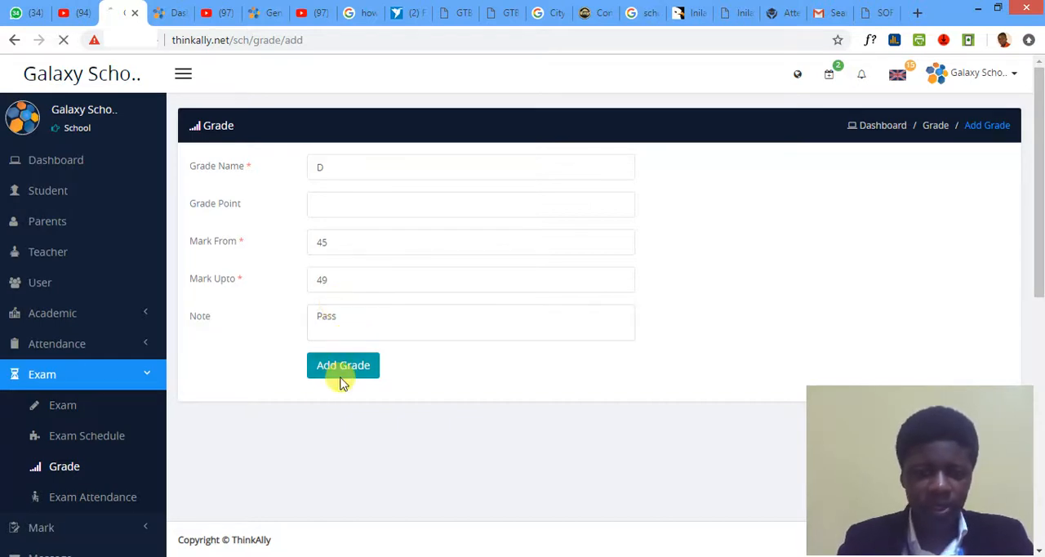
{"action": "left_click", "coordinate": [341, 376]}
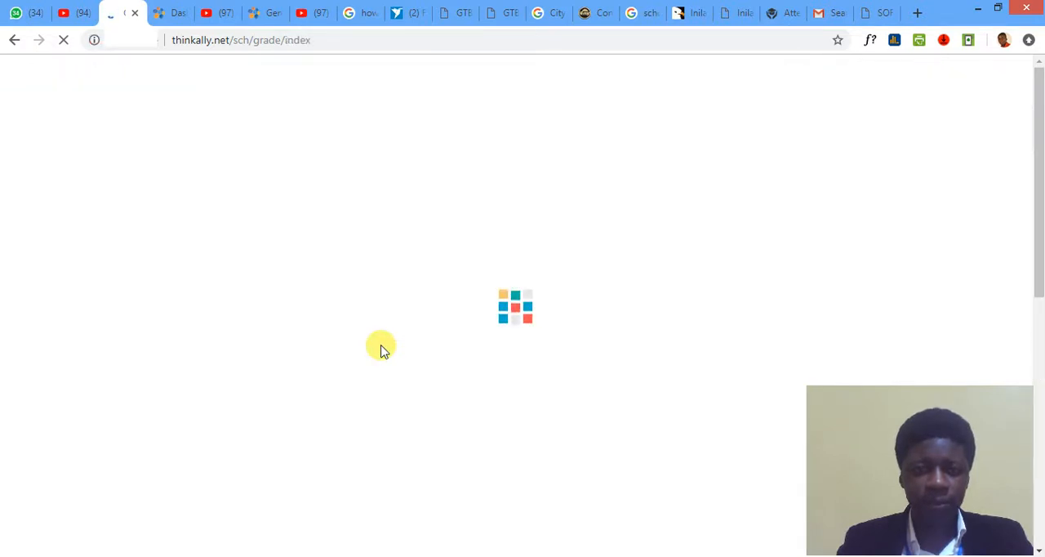
- Start another grade entry named c with its mark range starting from 50
{"action": "left_click", "coordinate": [232, 174]}
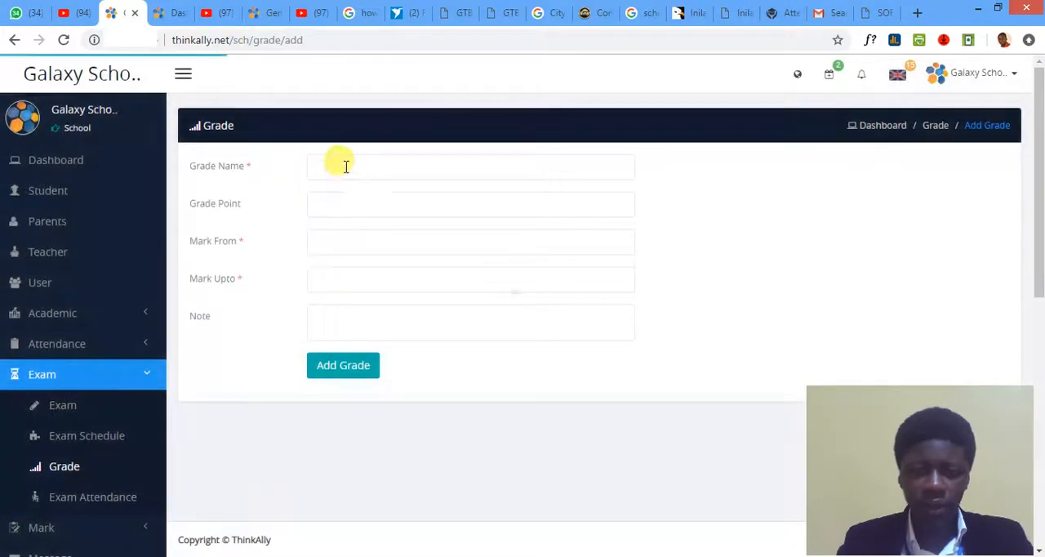
{"action": "left_click", "coordinate": [345, 166]}
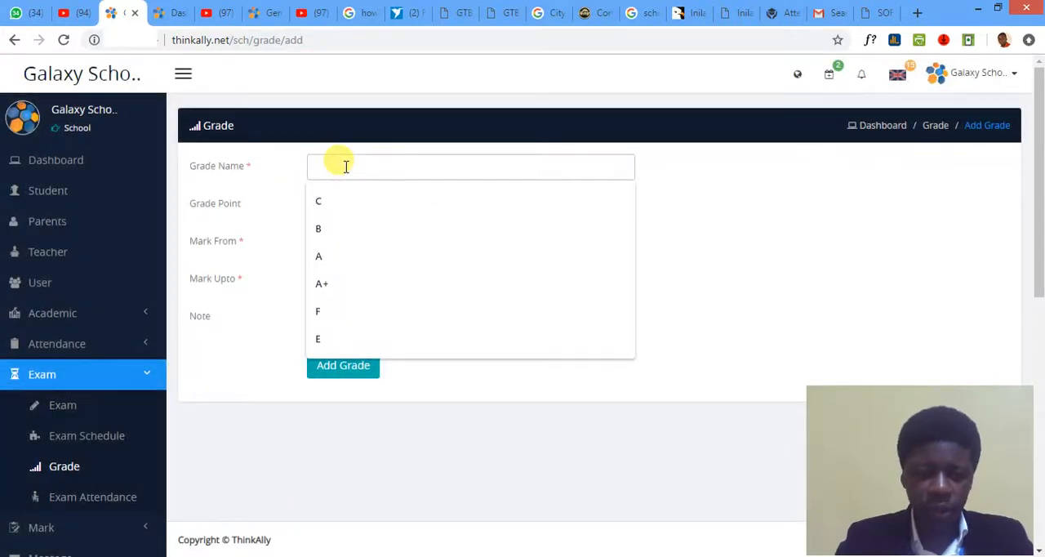
{"action": "type", "text": "c"}
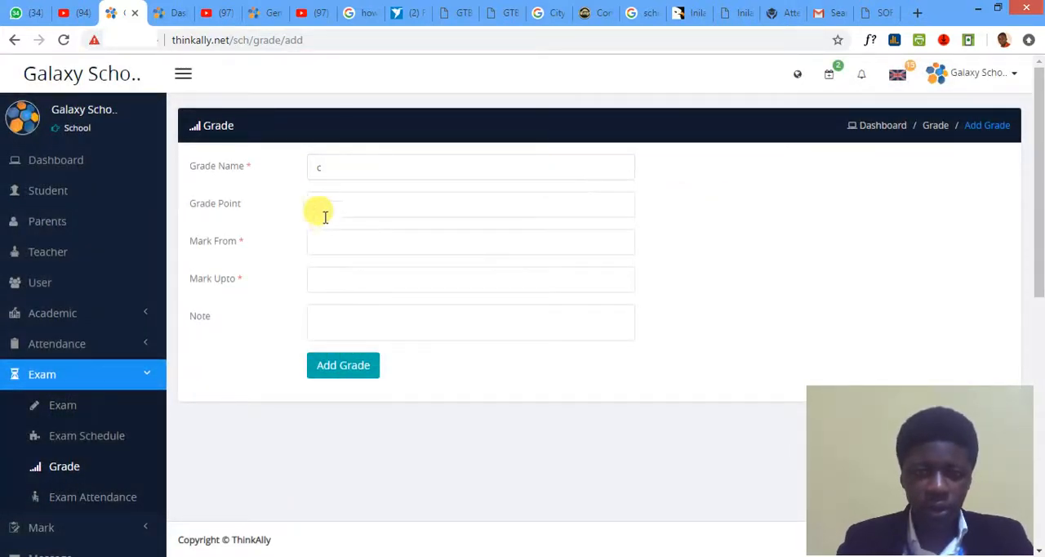
{"action": "left_click", "coordinate": [328, 207]}
{"action": "left_click", "coordinate": [329, 246]}
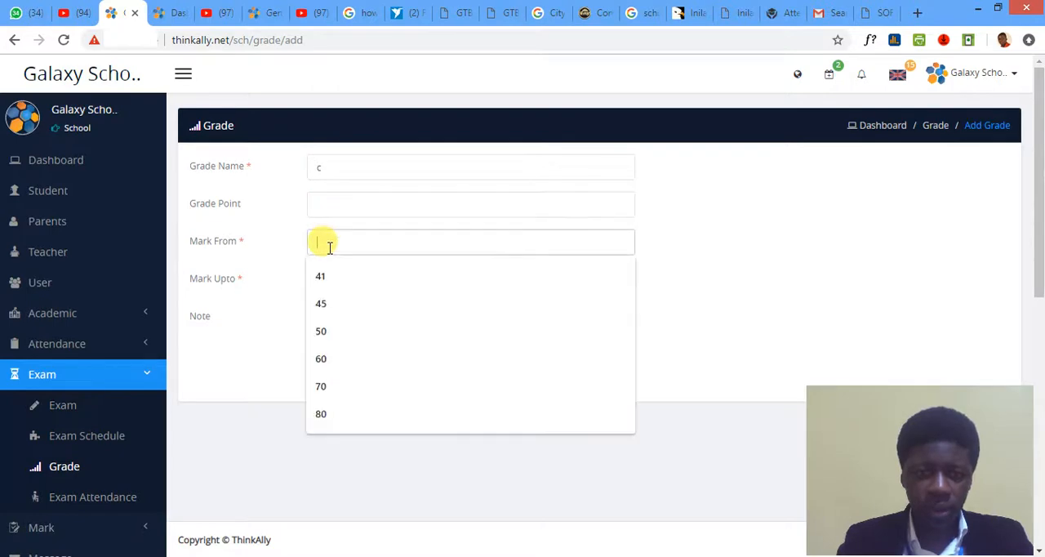
{"action": "type", "text": "50"}
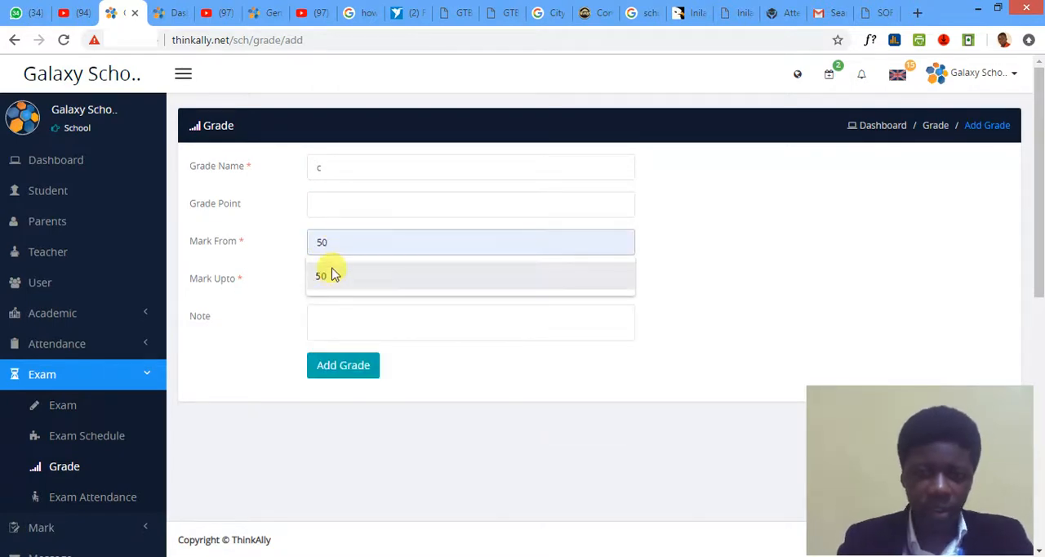
{"action": "left_click", "coordinate": [332, 273]}
- Set grade c's upper mark to 59, enter the note "Credit", and save the grade
{"action": "left_click", "coordinate": [331, 281]}
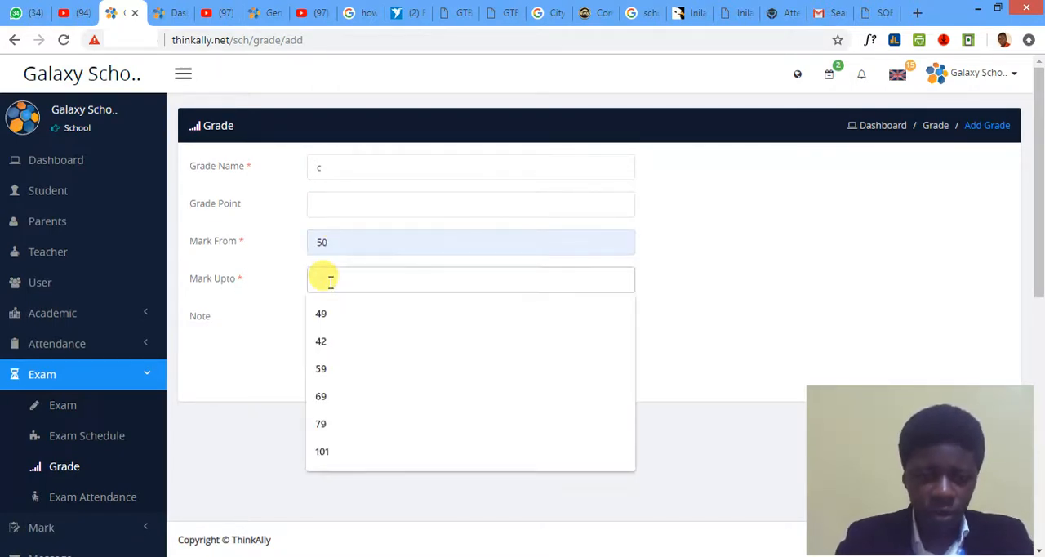
{"action": "type", "text": "59"}
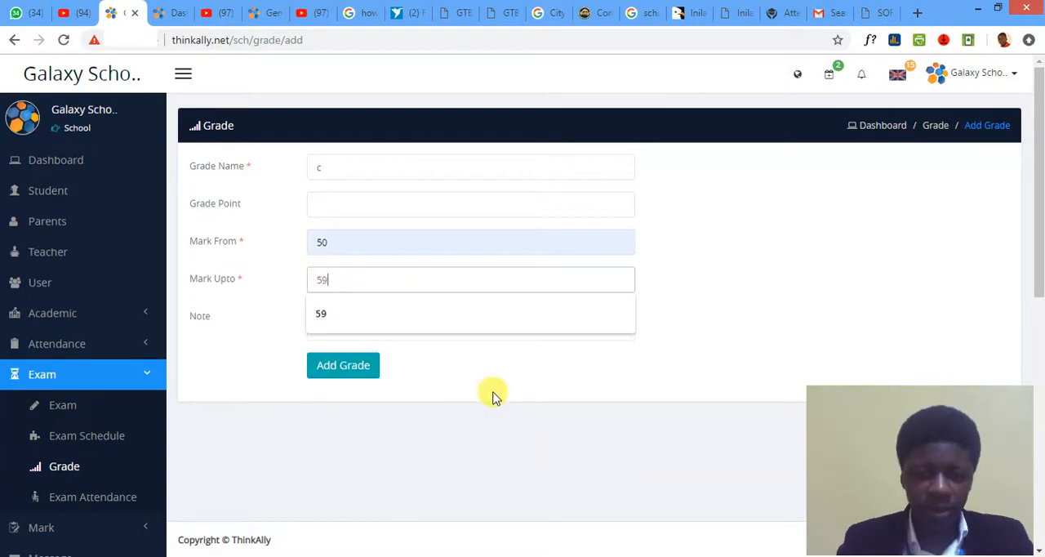
{"action": "left_click", "coordinate": [493, 396]}
{"action": "left_click", "coordinate": [348, 310]}
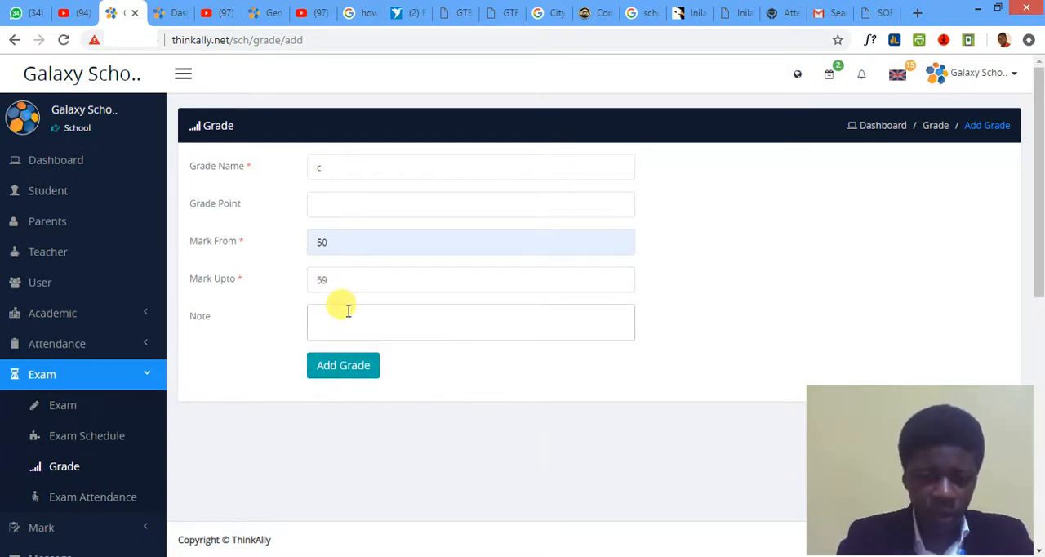
{"action": "type", "text": "Credit"}
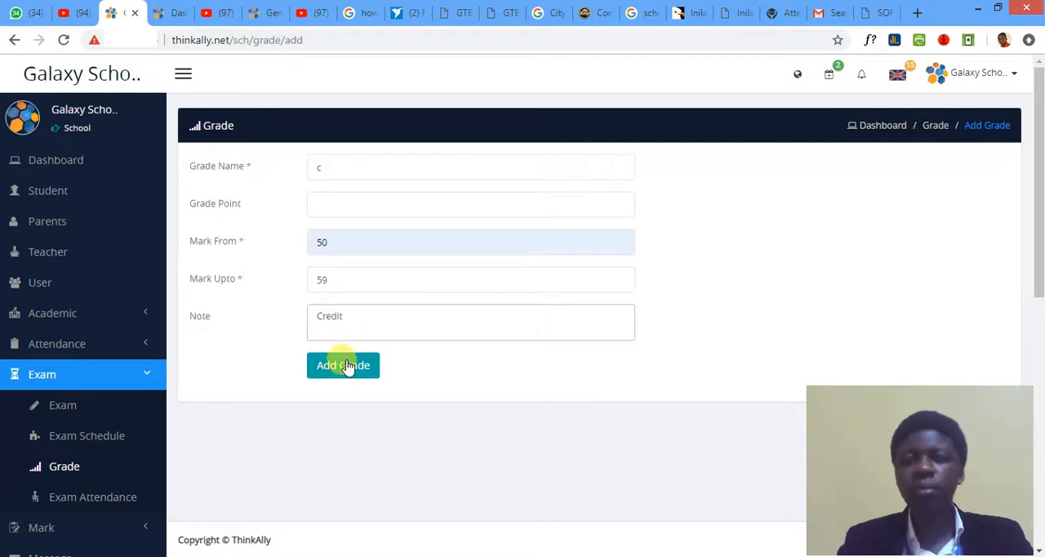
{"action": "left_click", "coordinate": [341, 368]}
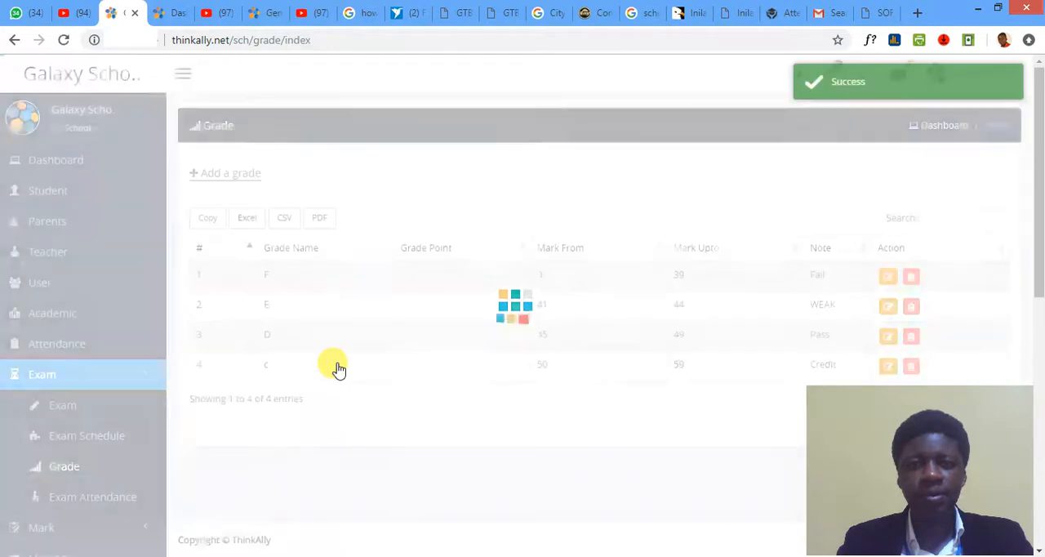
- Start another grade entry named B with its mark range starting from 60
{"action": "left_click", "coordinate": [231, 174]}
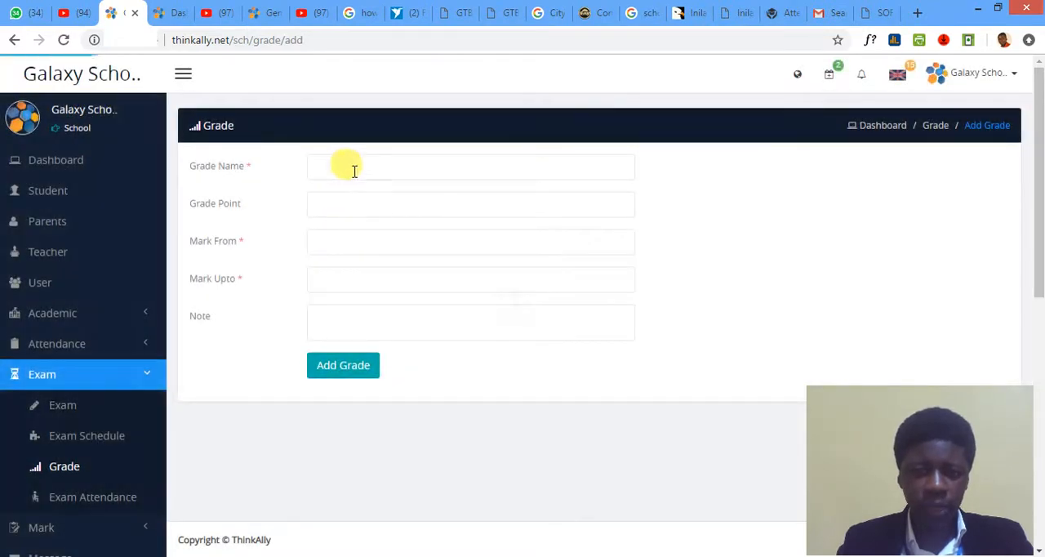
{"action": "left_click", "coordinate": [353, 169]}
{"action": "type", "text": "B"}
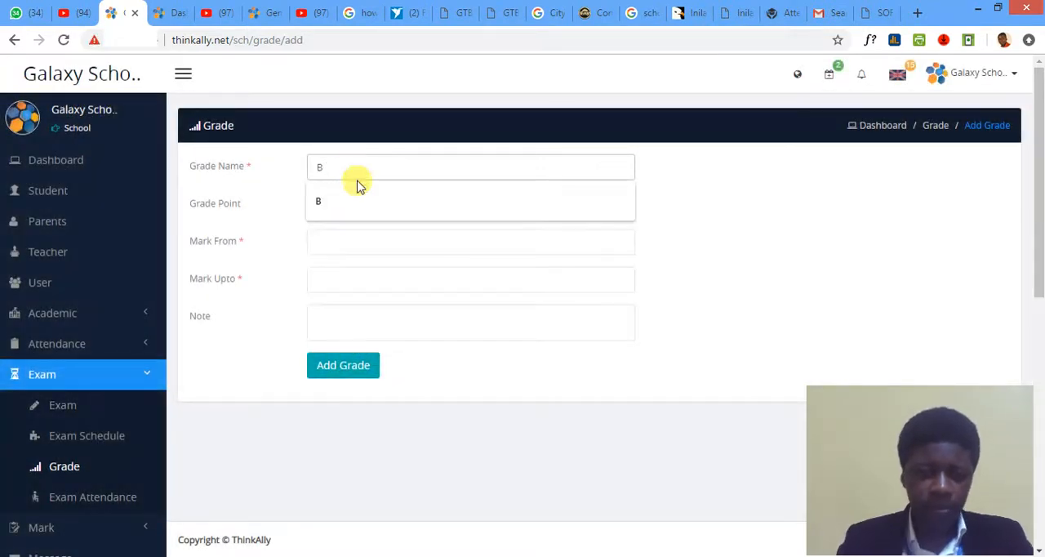
{"action": "left_click", "coordinate": [359, 200]}
{"action": "left_click", "coordinate": [327, 239]}
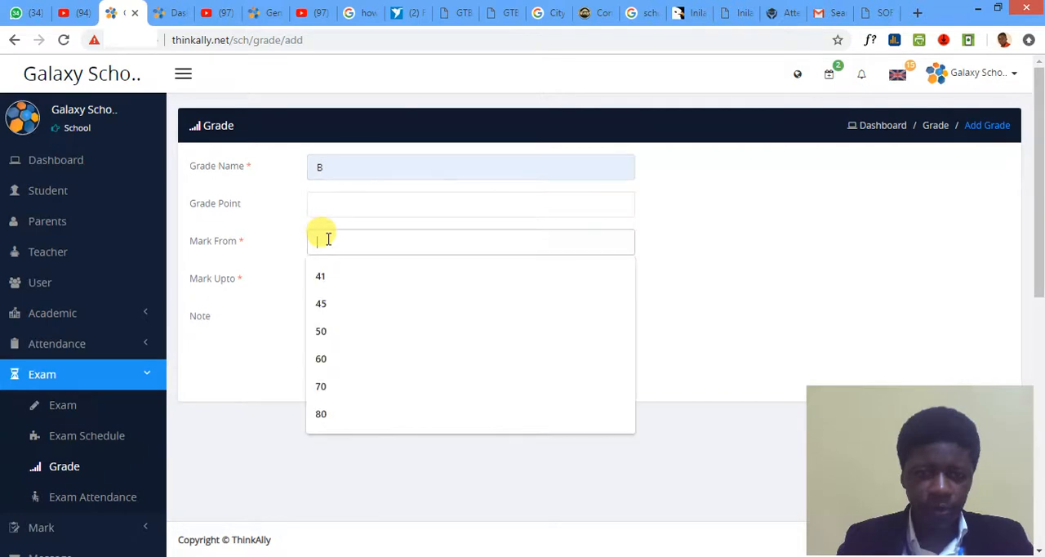
{"action": "type", "text": "60"}
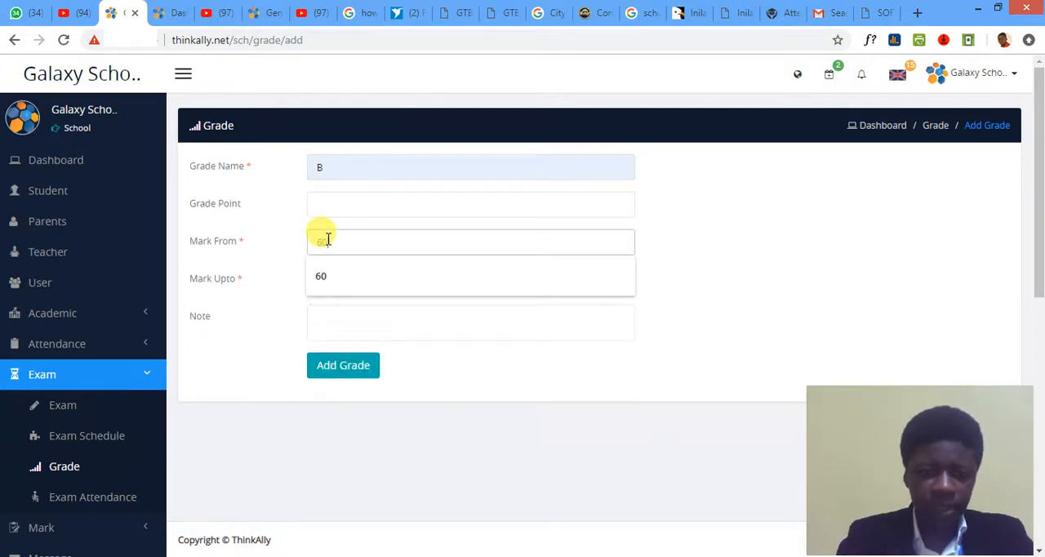
- Set grade B's upper mark to 69, enter the note "Very Good", and save the grade
{"action": "key", "text": "Tab"}
{"action": "type", "text": "69"}
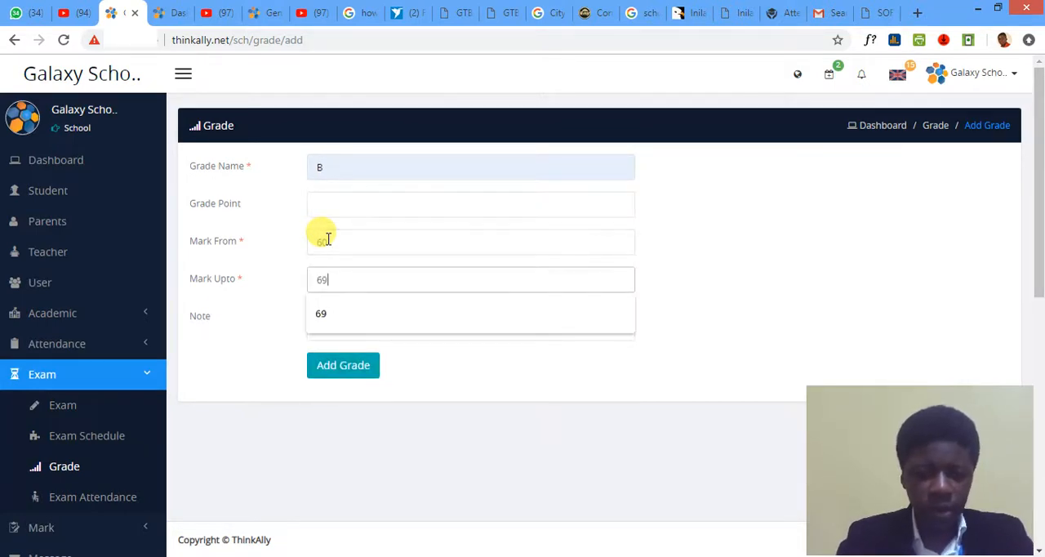
{"action": "left_click", "coordinate": [487, 338]}
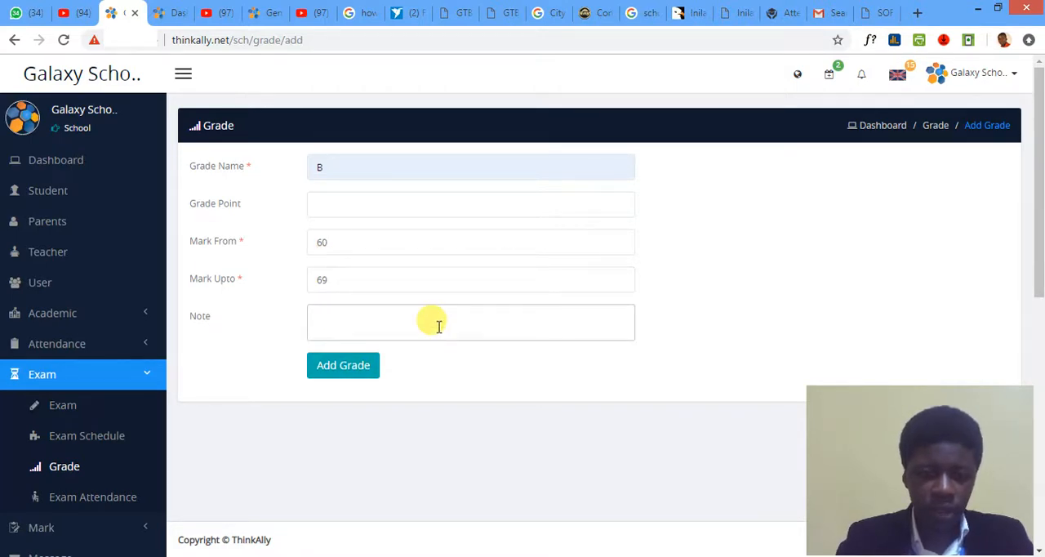
{"action": "type", "text": "V"}
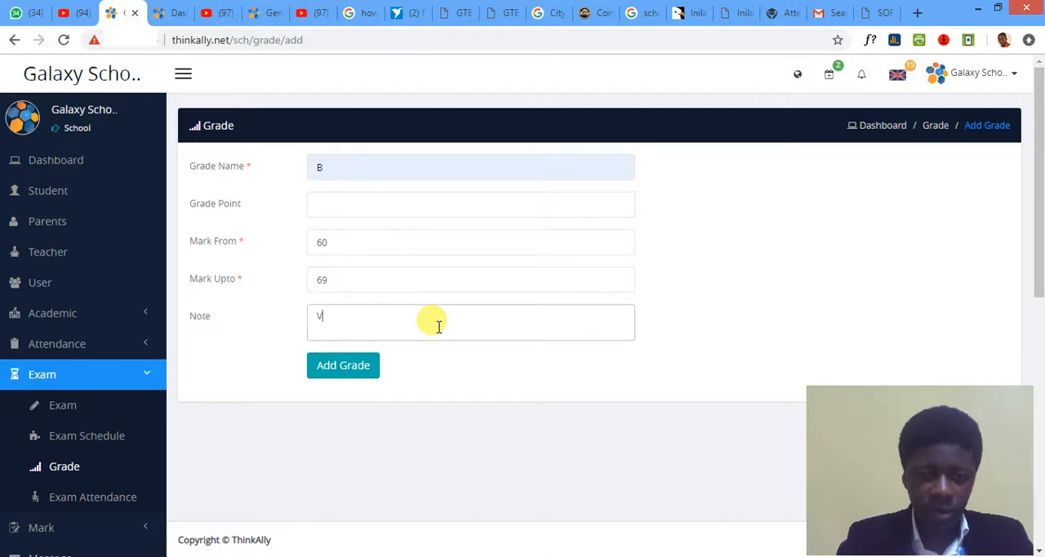
{"action": "type", "text": "ery Good"}
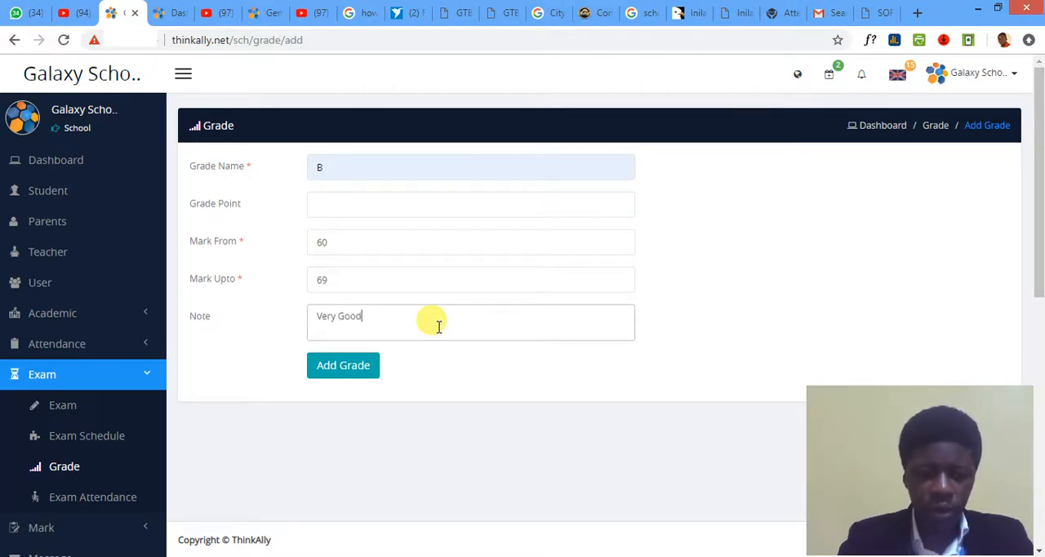
{"action": "left_click", "coordinate": [361, 369]}
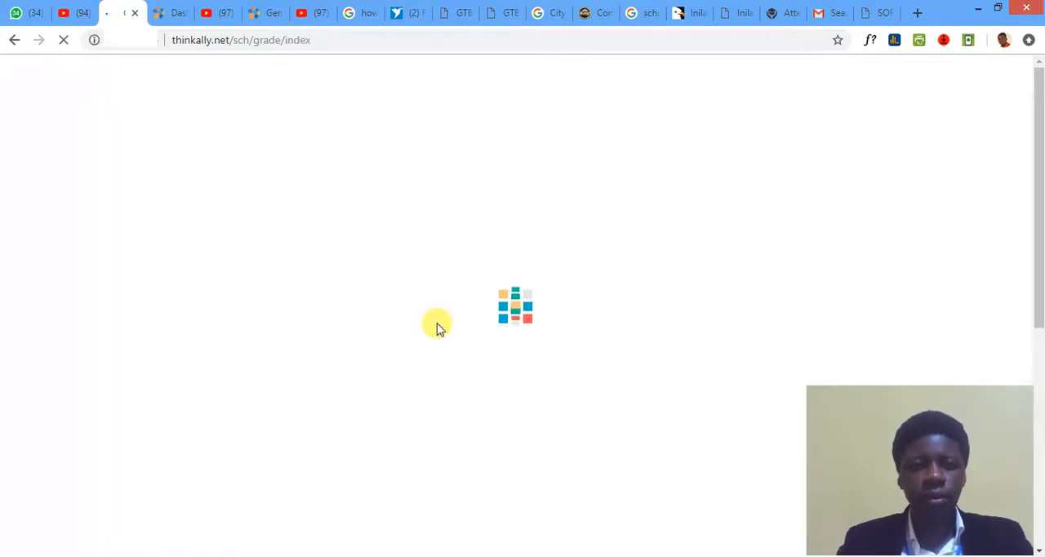
- Start another grade entry named A with its mark range starting from 70
{"action": "left_click", "coordinate": [199, 177]}
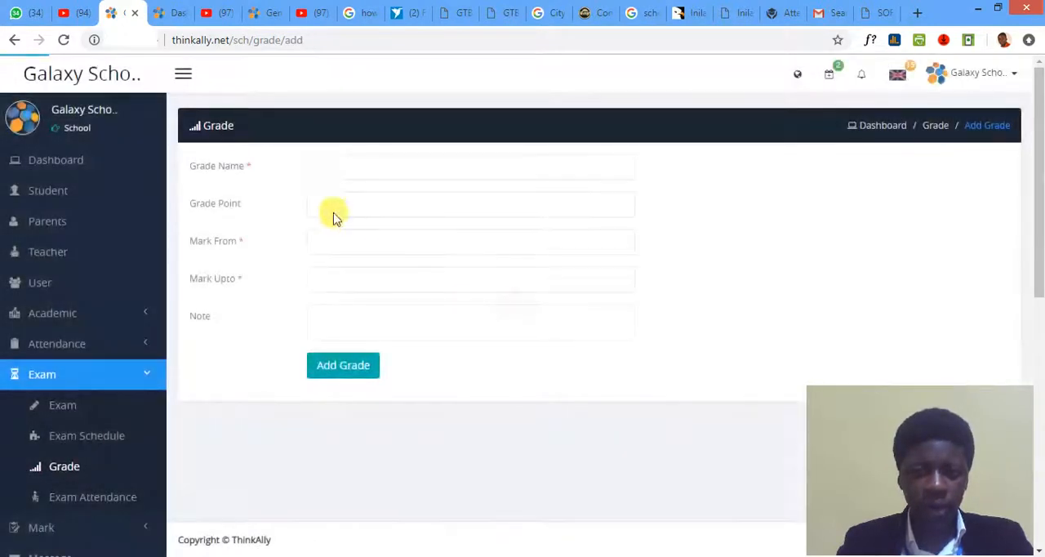
{"action": "left_click", "coordinate": [352, 171]}
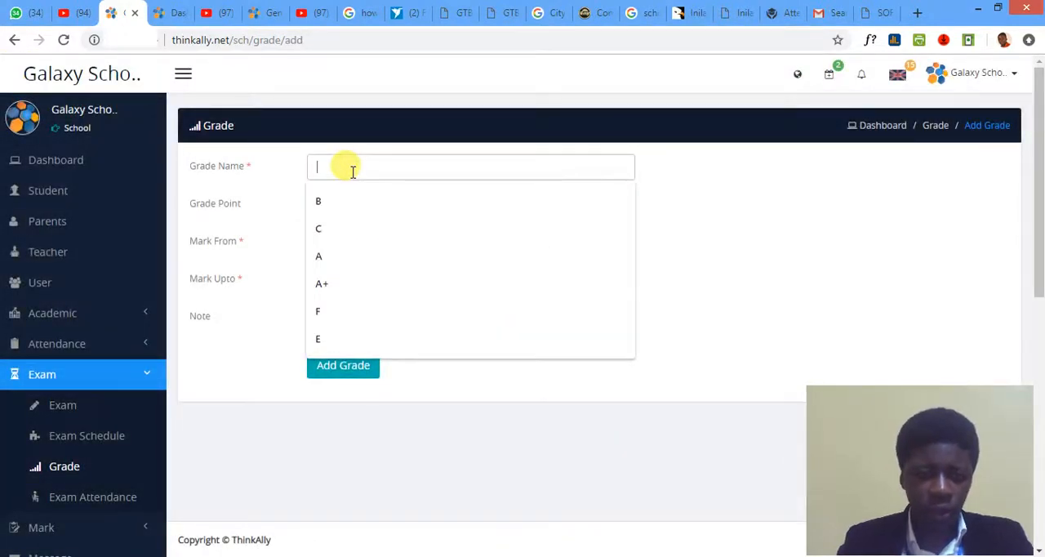
{"action": "type", "text": "A"}
{"action": "left_click", "coordinate": [367, 215]}
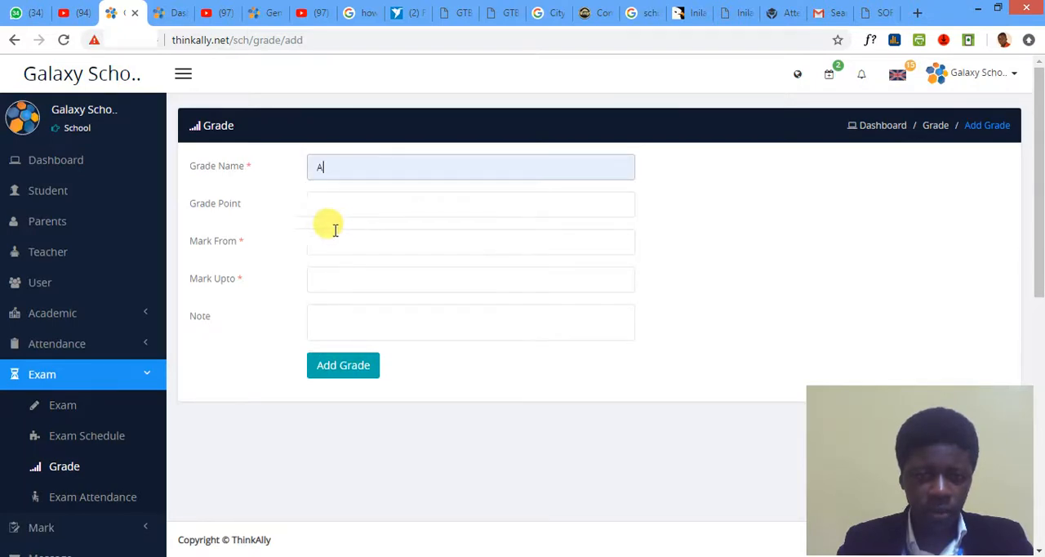
{"action": "left_click", "coordinate": [328, 243]}
{"action": "type", "text": "70"}
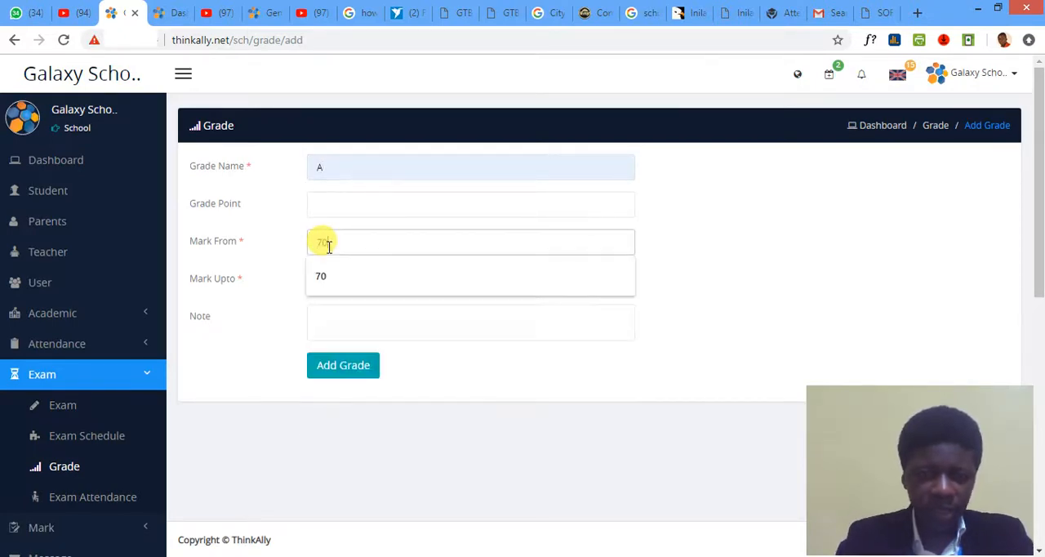
{"action": "left_click", "coordinate": [723, 238]}
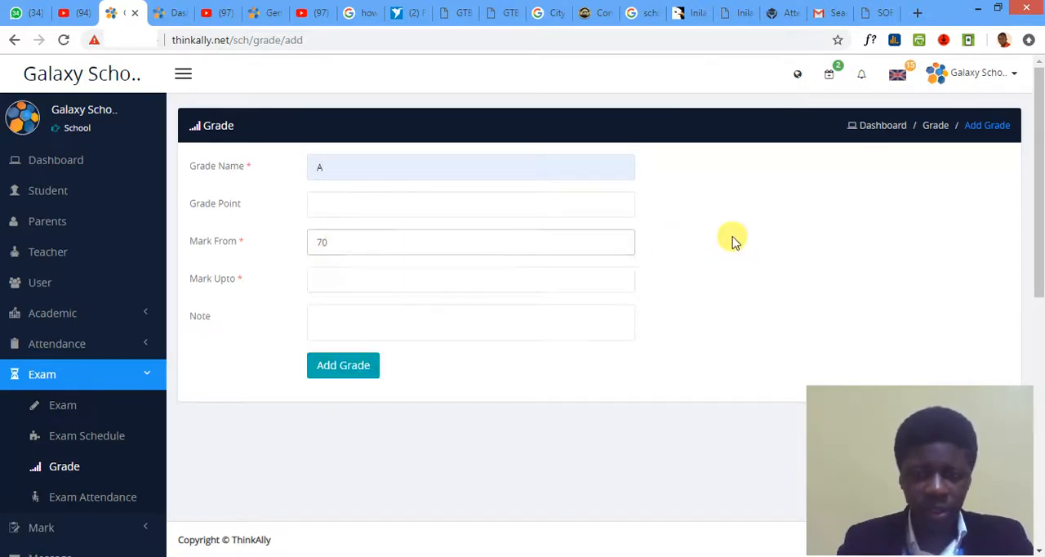
- Set grade A's upper mark to 84, enter the note "Excellent", and save the grade
{"action": "left_click", "coordinate": [343, 282]}
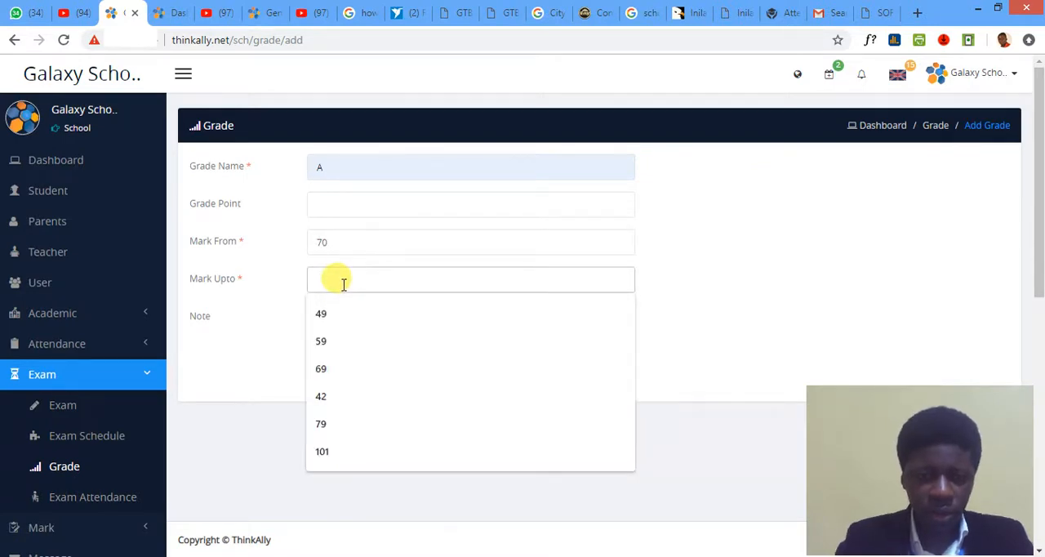
{"action": "type", "text": "84"}
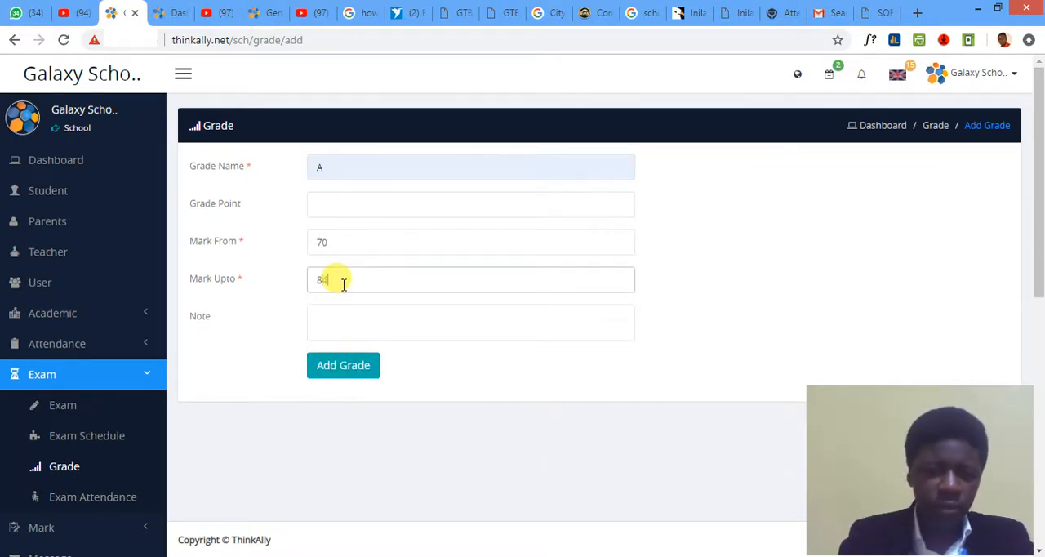
{"action": "left_click", "coordinate": [334, 310]}
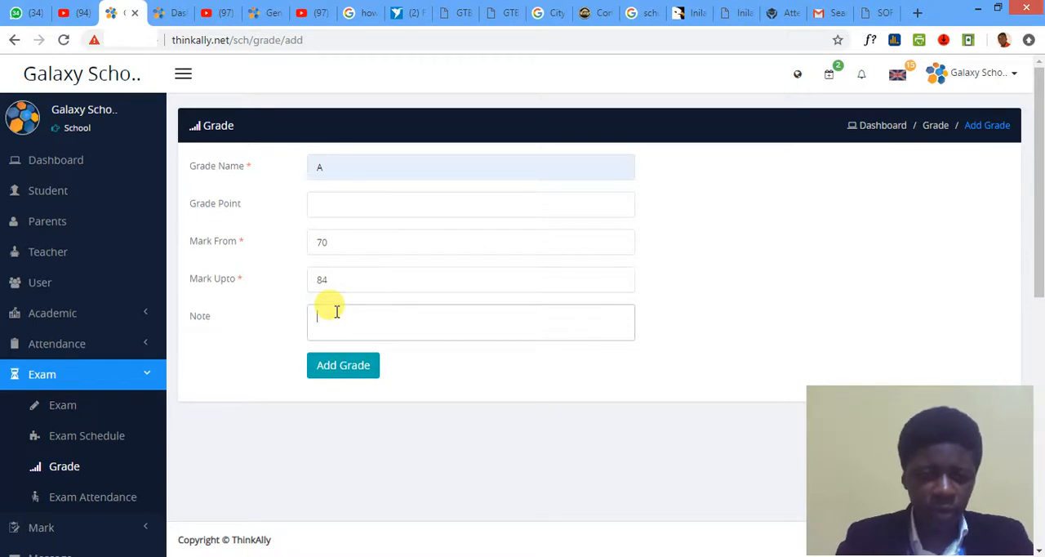
{"action": "type", "text": "Ex"}
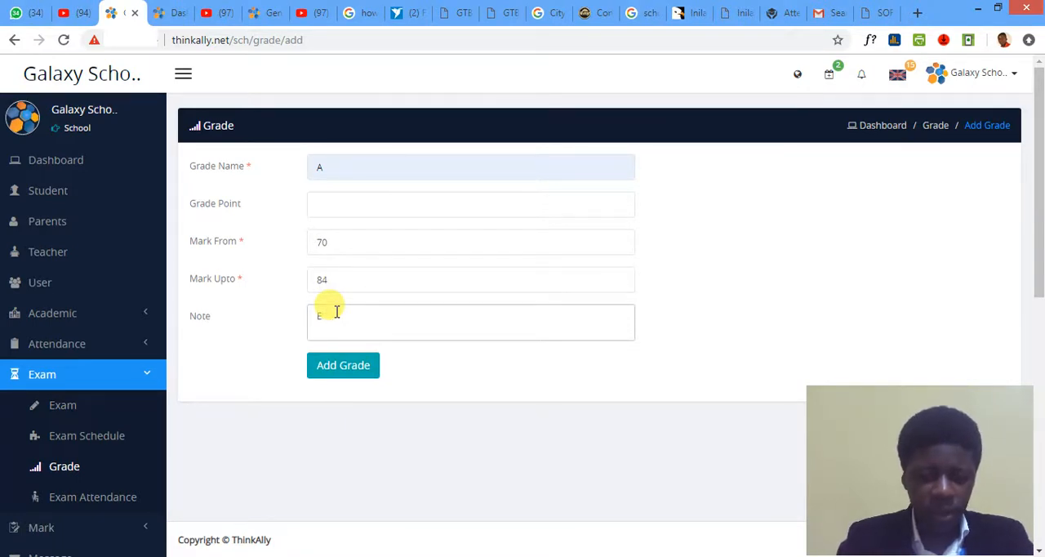
{"action": "type", "text": "cellent"}
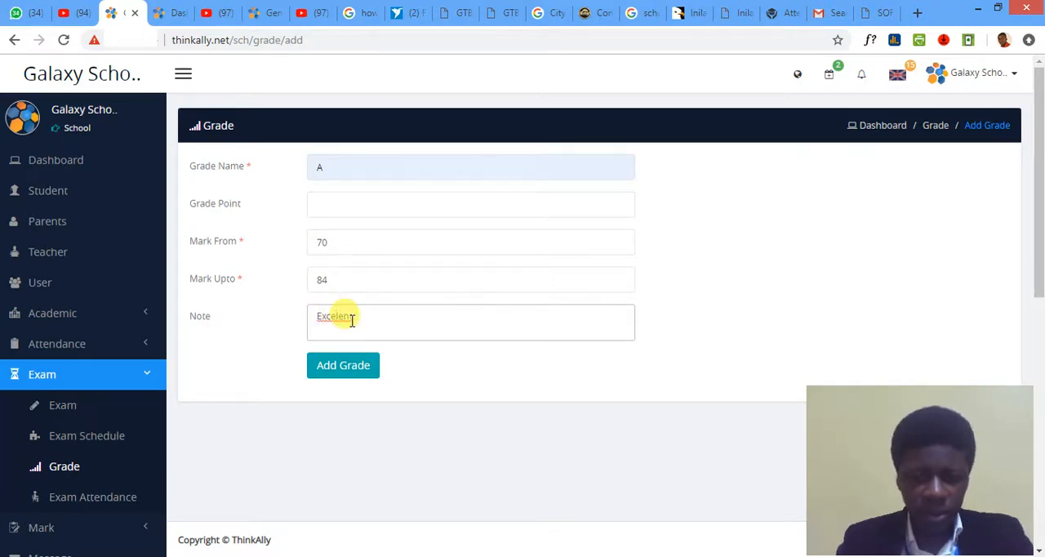
{"action": "left_click", "coordinate": [342, 367]}
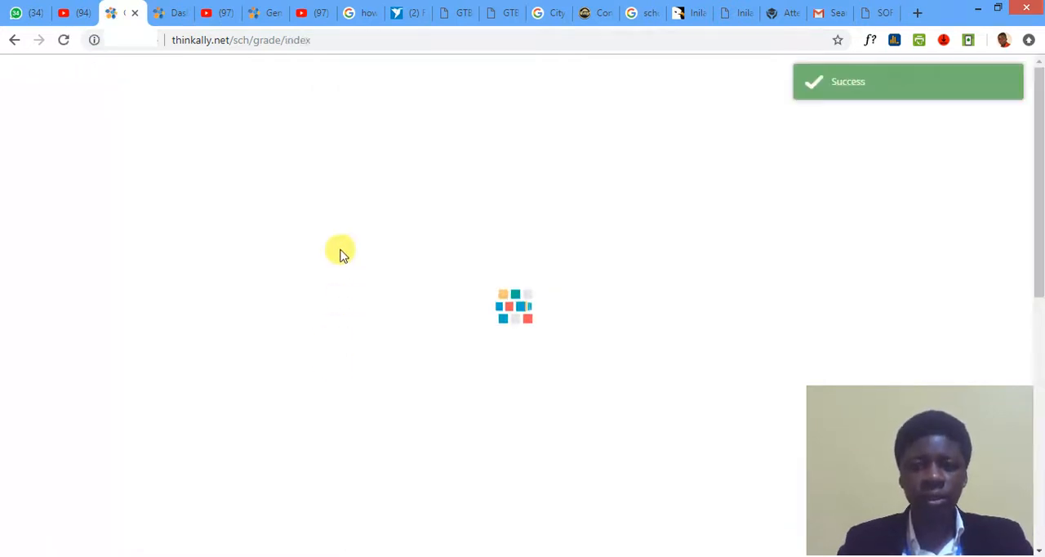
- Start another grade entry named A+ with its mark range starting from 85
{"action": "left_click", "coordinate": [232, 175]}
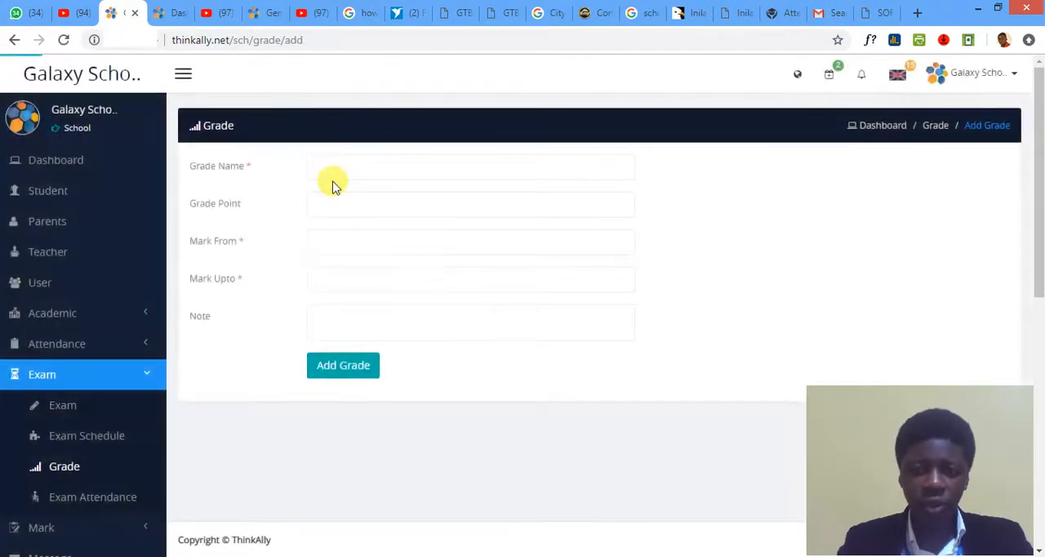
{"action": "left_click", "coordinate": [348, 168]}
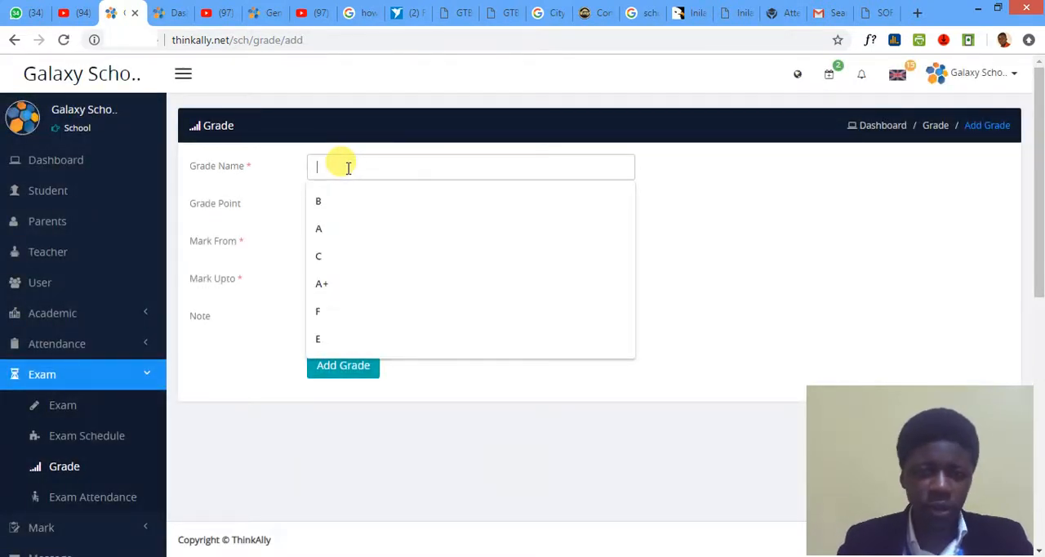
{"action": "left_click", "coordinate": [343, 285]}
{"action": "left_click", "coordinate": [346, 240]}
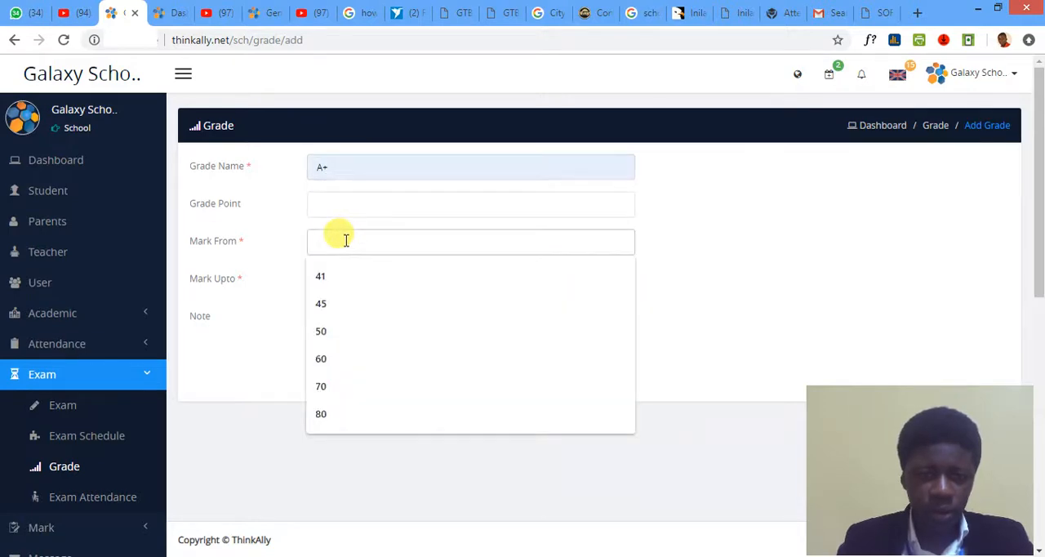
{"action": "type", "text": "8"}
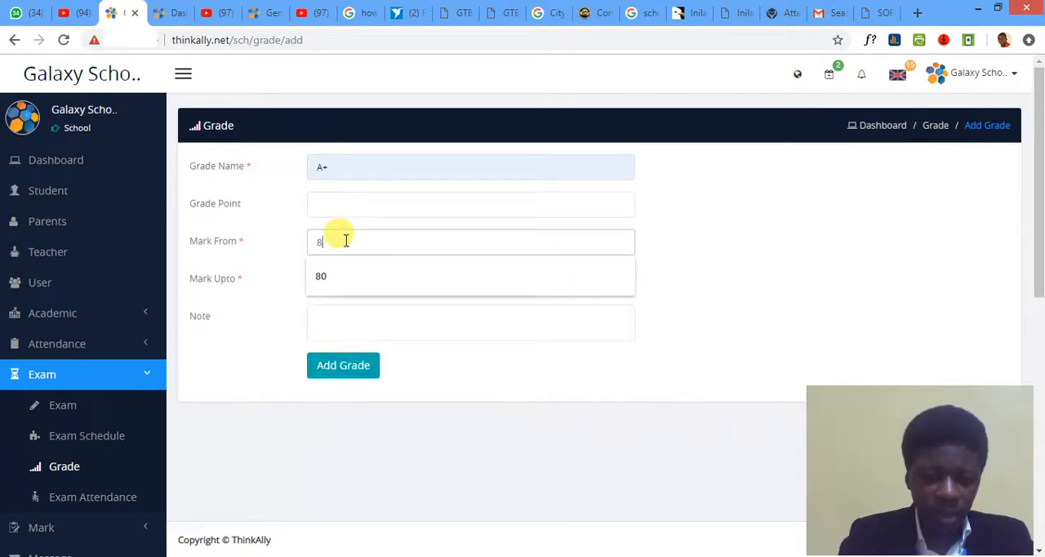
{"action": "type", "text": "5100"}
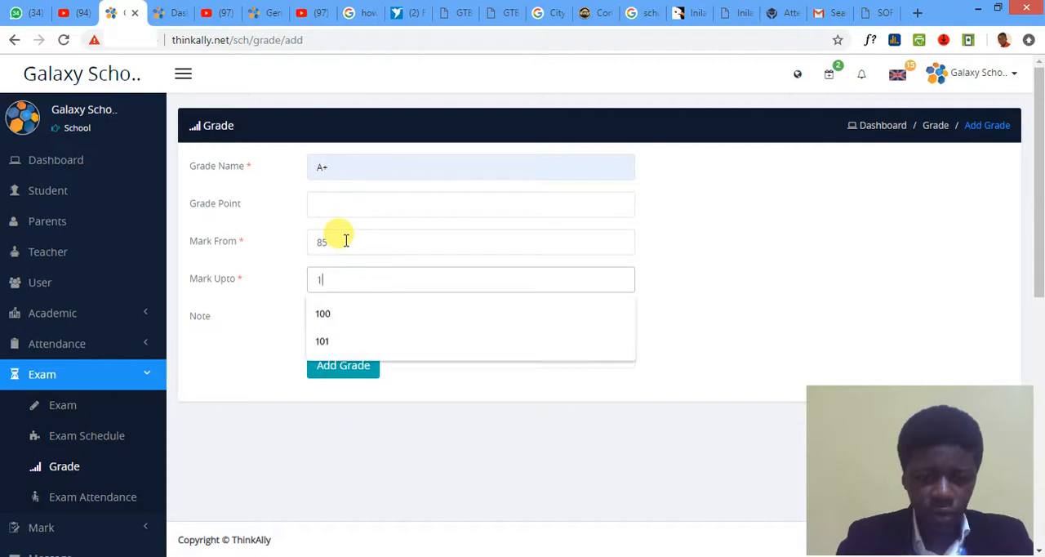
- Set grade A+'s upper mark to 100, enter the note "Distinction", and save the grade
{"action": "left_click", "coordinate": [739, 273]}
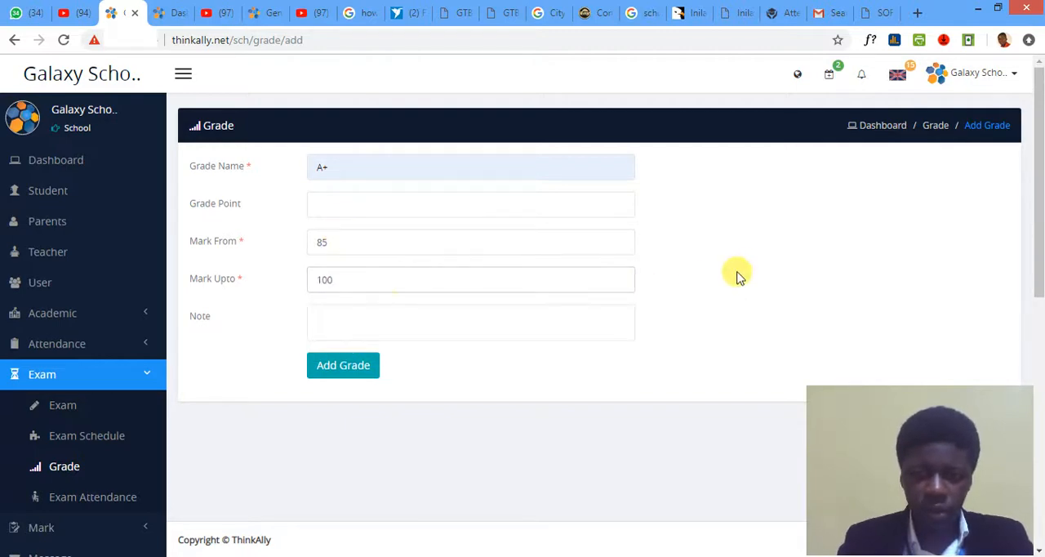
{"action": "left_click", "coordinate": [341, 313]}
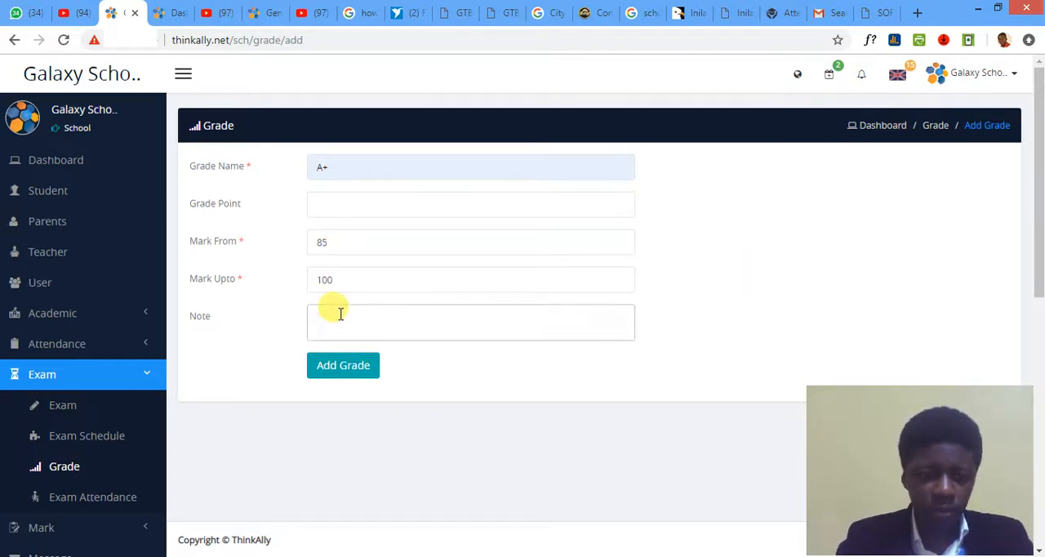
{"action": "type", "text": "Dist"}
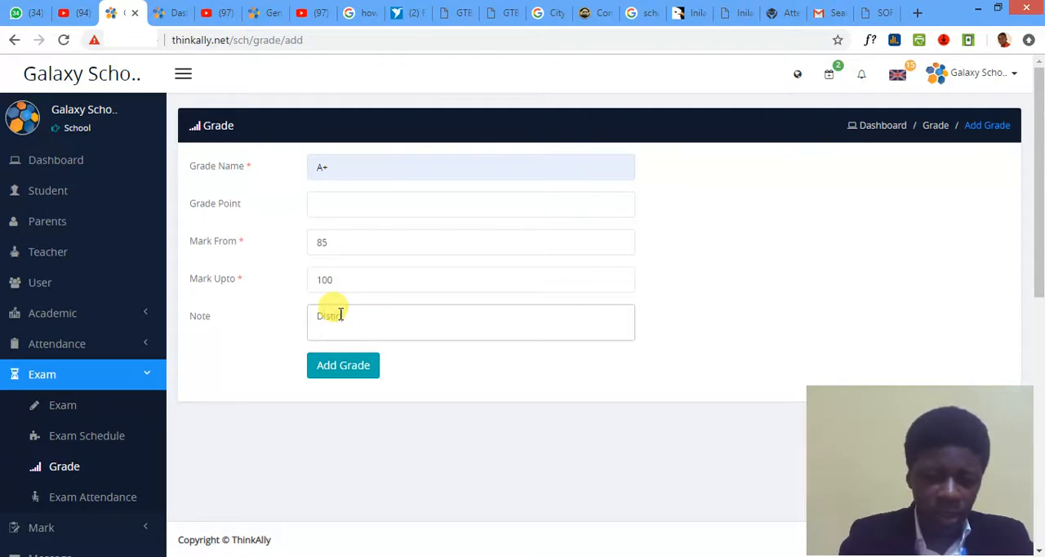
{"action": "type", "text": "inction"}
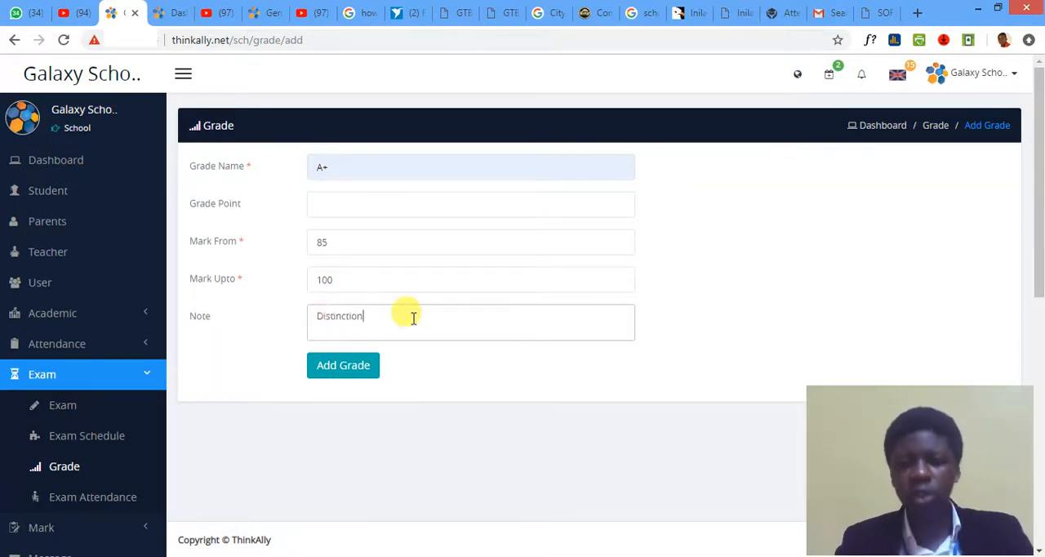
{"action": "left_click", "coordinate": [335, 375]}
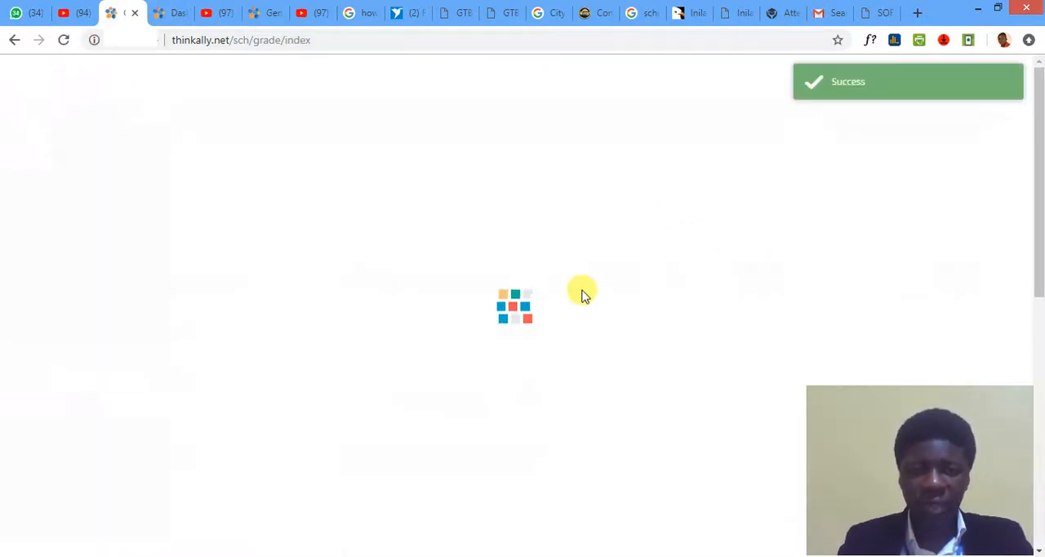
- Look over the completed grade list and open the Terminal Report page
{"action": "scroll", "coordinate": [638, 296], "scroll_direction": "down", "scroll_amount": 1}
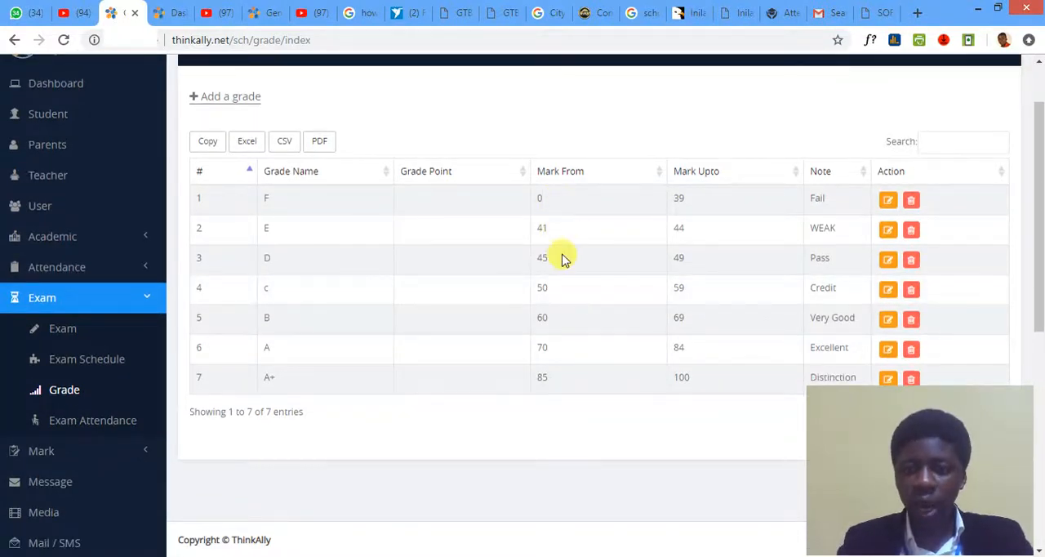
{"action": "scroll", "coordinate": [564, 258], "scroll_direction": "down", "scroll_amount": 2}
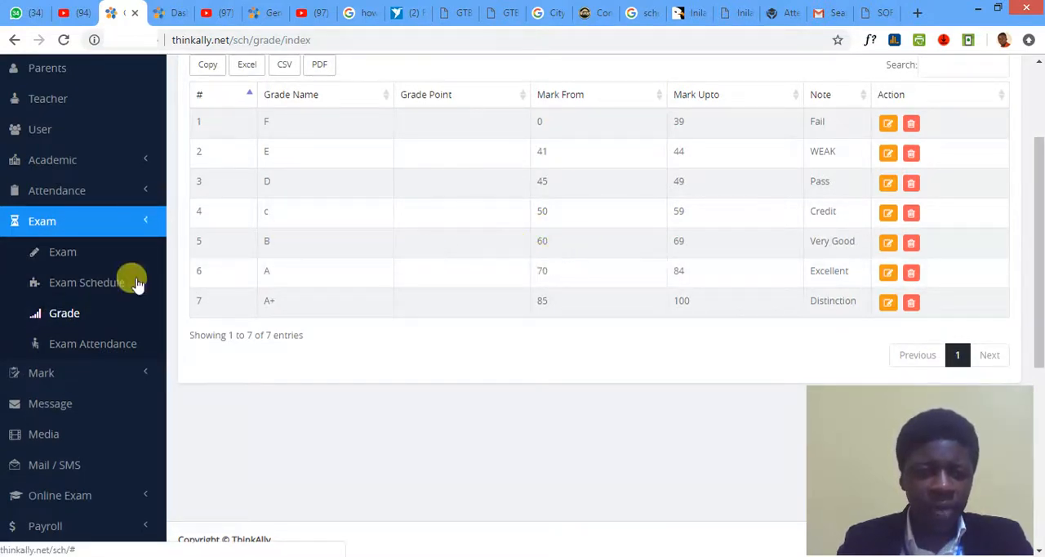
{"action": "scroll", "coordinate": [135, 316], "scroll_direction": "down", "scroll_amount": 5}
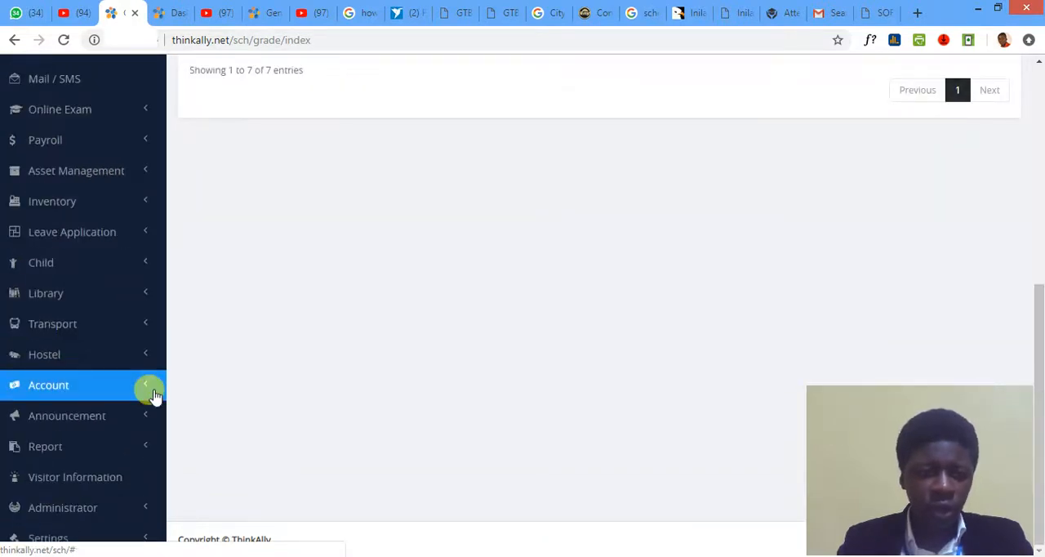
{"action": "left_click", "coordinate": [140, 445]}
{"action": "scroll", "coordinate": [117, 406], "scroll_direction": "down", "scroll_amount": 3}
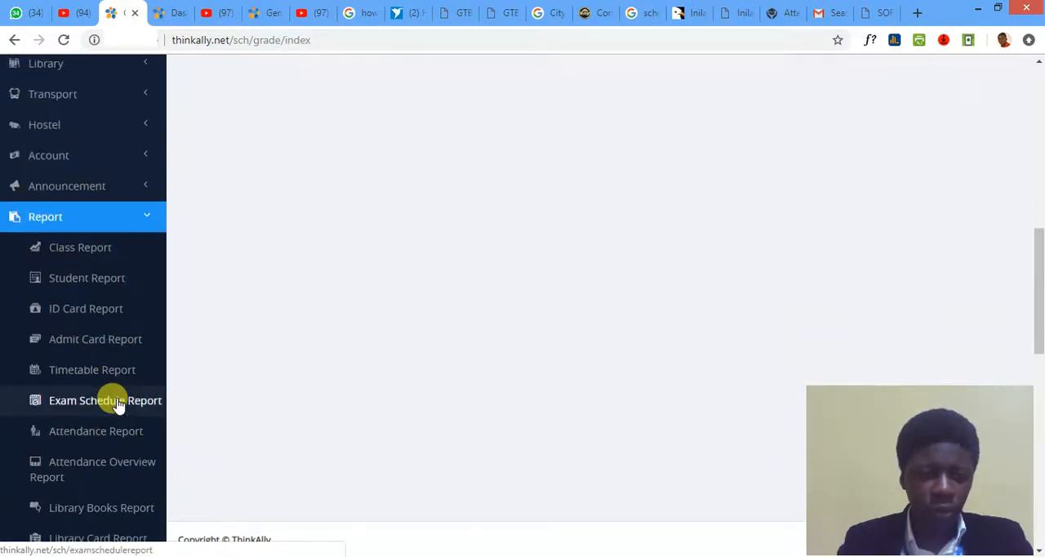
{"action": "scroll", "coordinate": [115, 400], "scroll_direction": "down", "scroll_amount": 3}
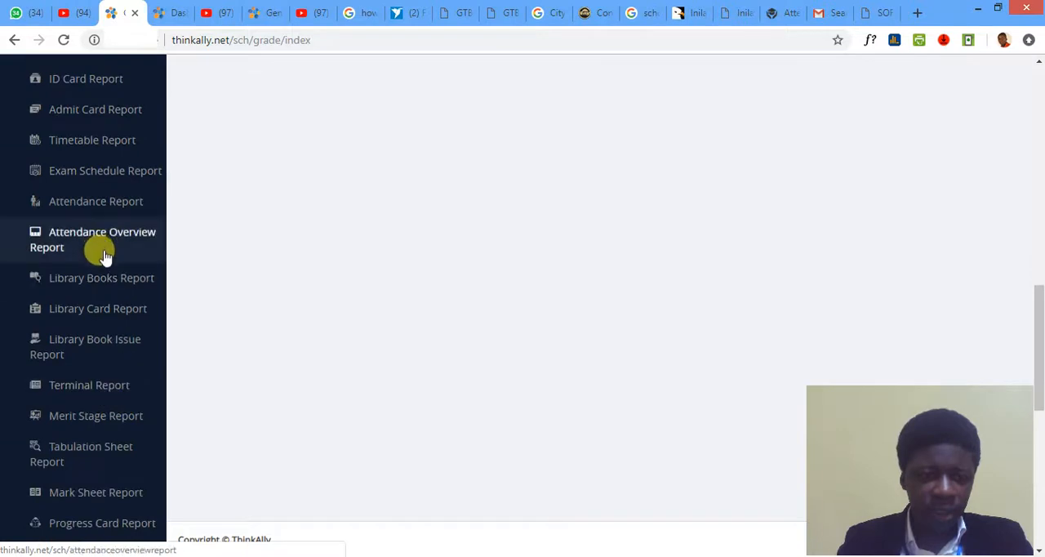
{"action": "left_click", "coordinate": [108, 387]}
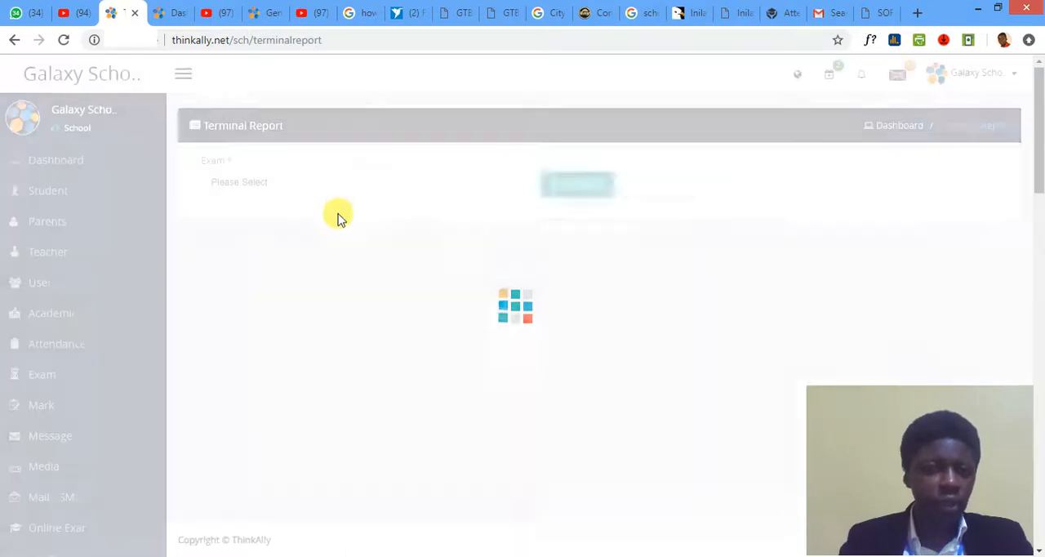
- Generate the terminal report for the Second Term Exam, class Basic 1, section Basic 1, without choosing an individual student
{"action": "left_click", "coordinate": [350, 189]}
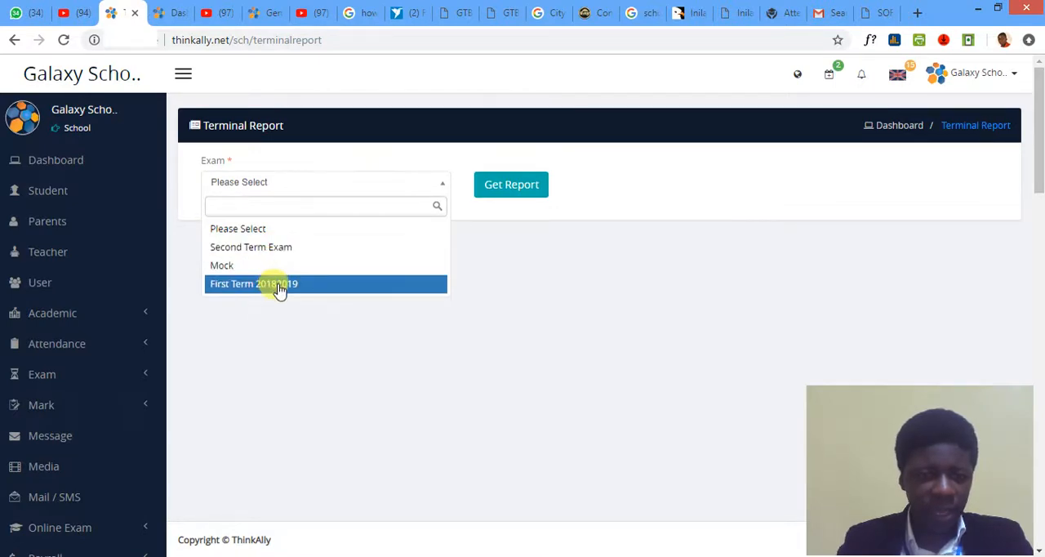
{"action": "left_click", "coordinate": [276, 247]}
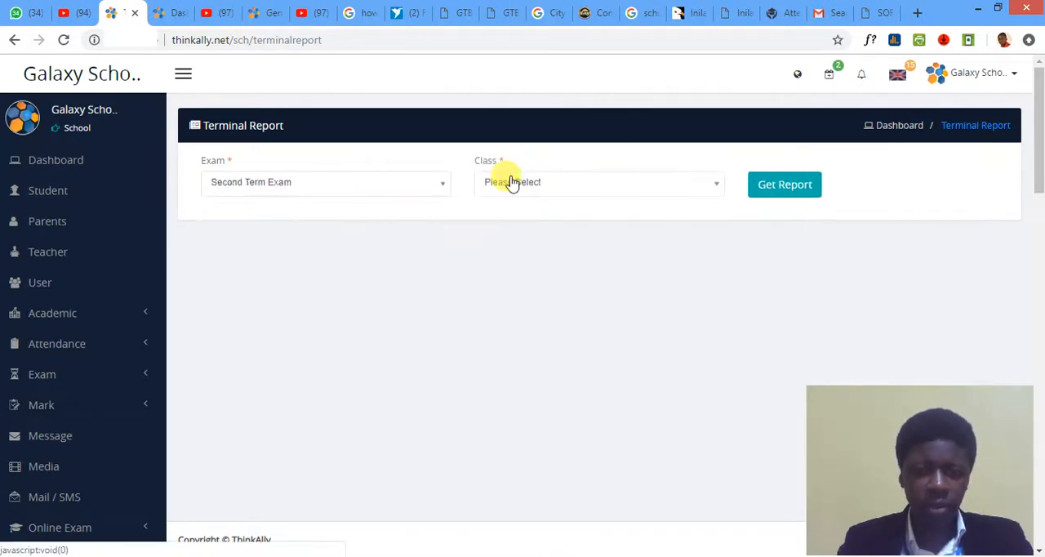
{"action": "left_click", "coordinate": [520, 186]}
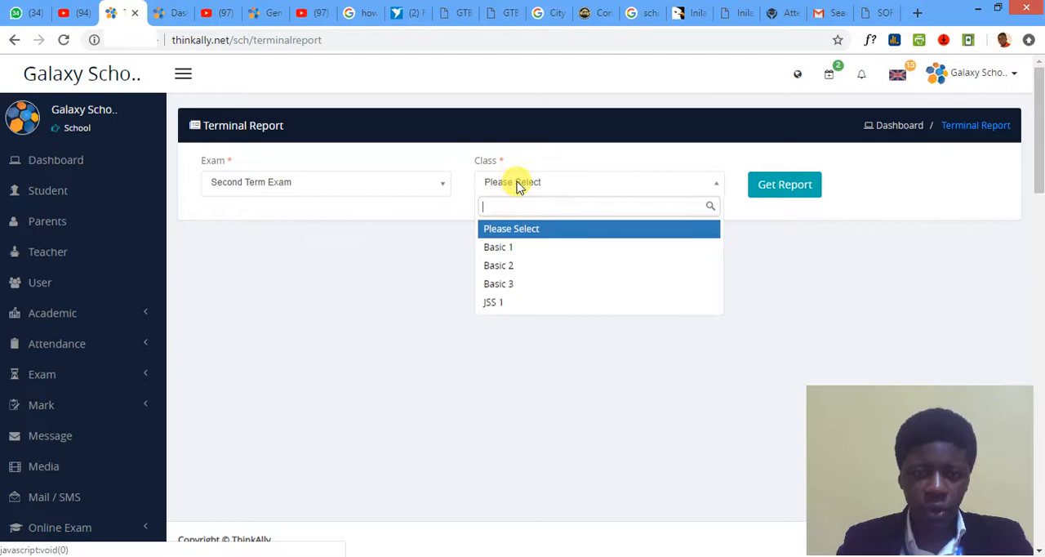
{"action": "left_click", "coordinate": [517, 248]}
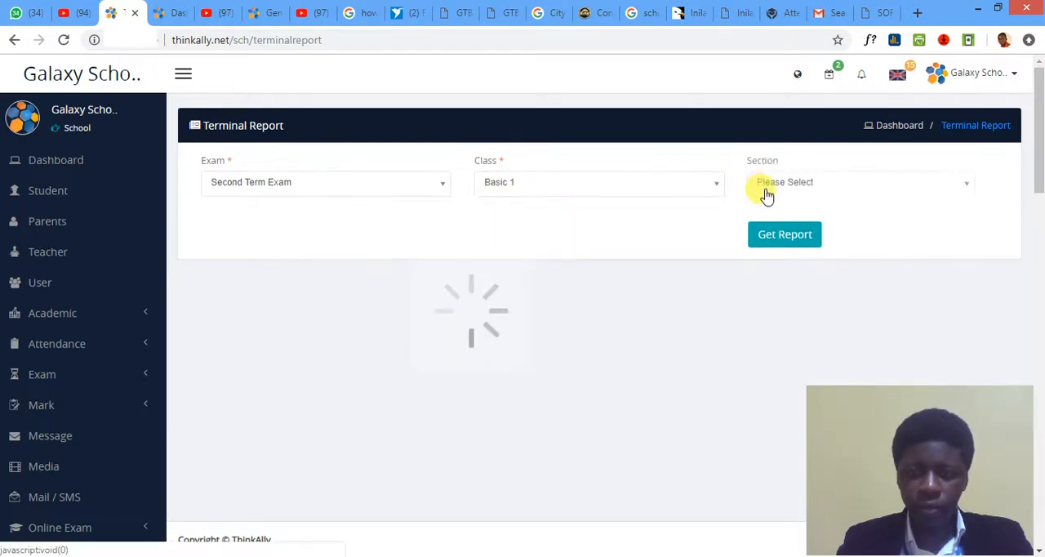
{"action": "left_click", "coordinate": [770, 186]}
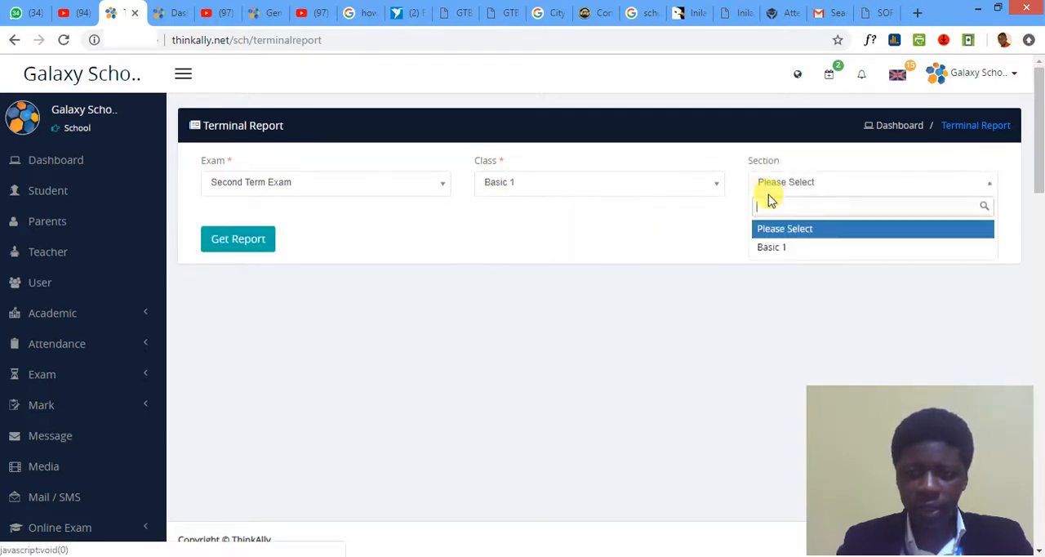
{"action": "left_click", "coordinate": [765, 247]}
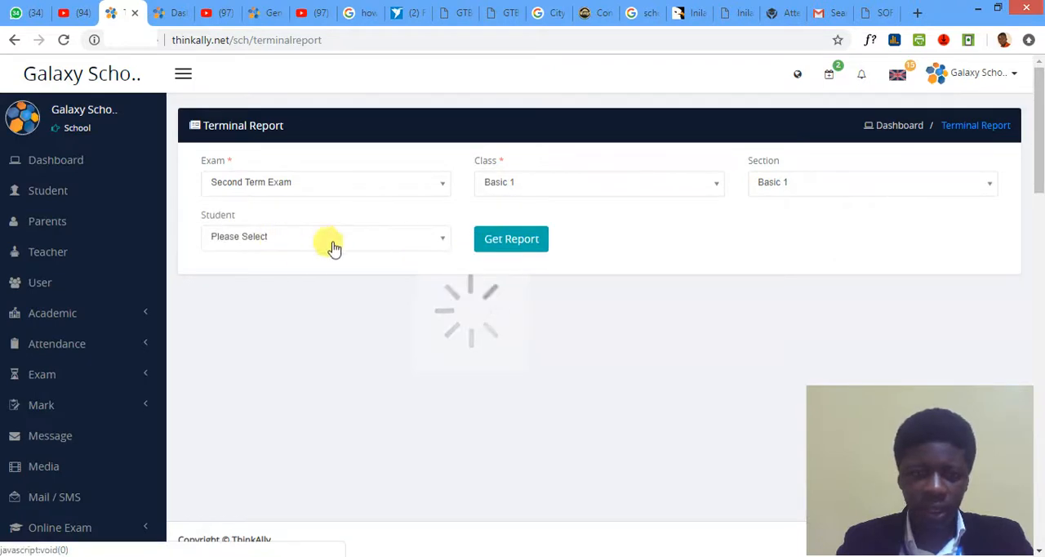
{"action": "left_click", "coordinate": [278, 237]}
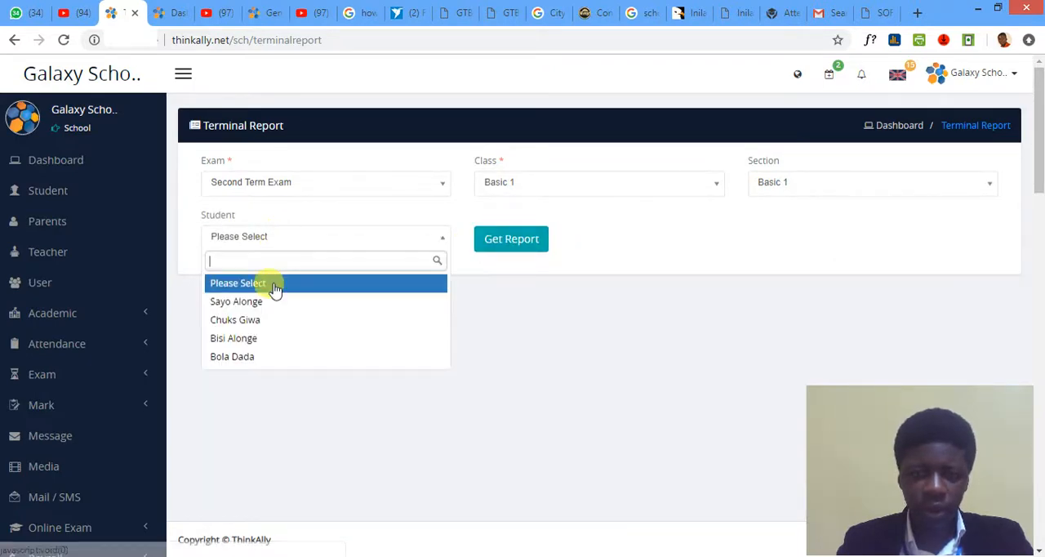
{"action": "left_click", "coordinate": [264, 240]}
{"action": "left_click", "coordinate": [512, 239]}
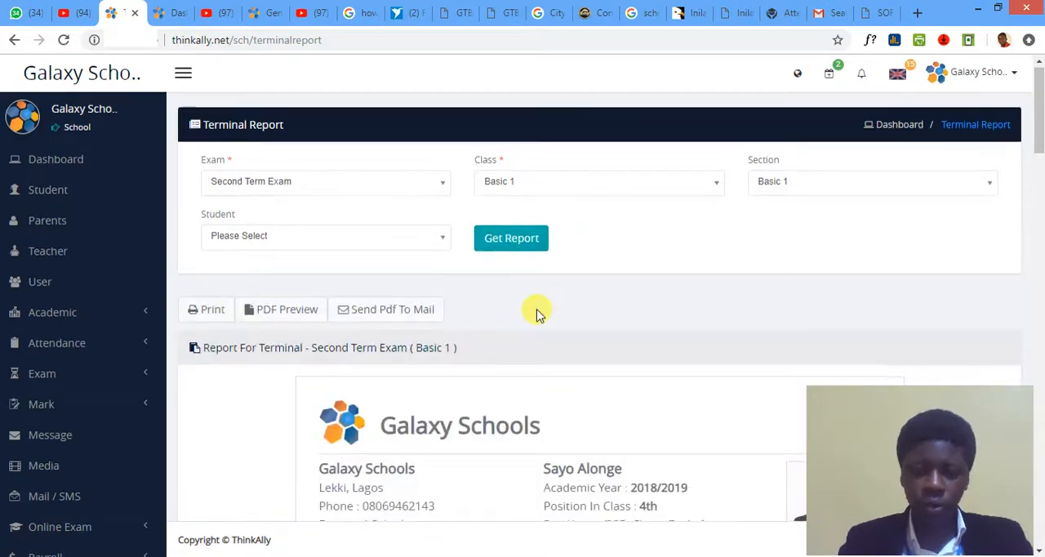
- Examine the subject totals, grades, remarks and grade interpretation in the students' terminal reports
{"action": "scroll", "coordinate": [537, 311], "scroll_direction": "down", "scroll_amount": 5}
{"action": "scroll", "coordinate": [537, 313], "scroll_direction": "down", "scroll_amount": 1}
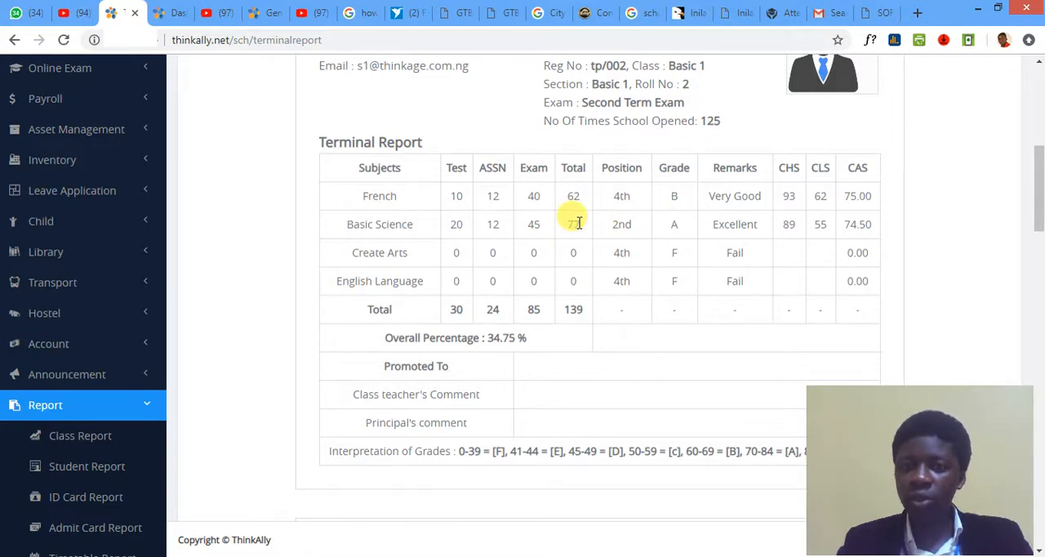
{"action": "scroll", "coordinate": [597, 266], "scroll_direction": "down", "scroll_amount": 4}
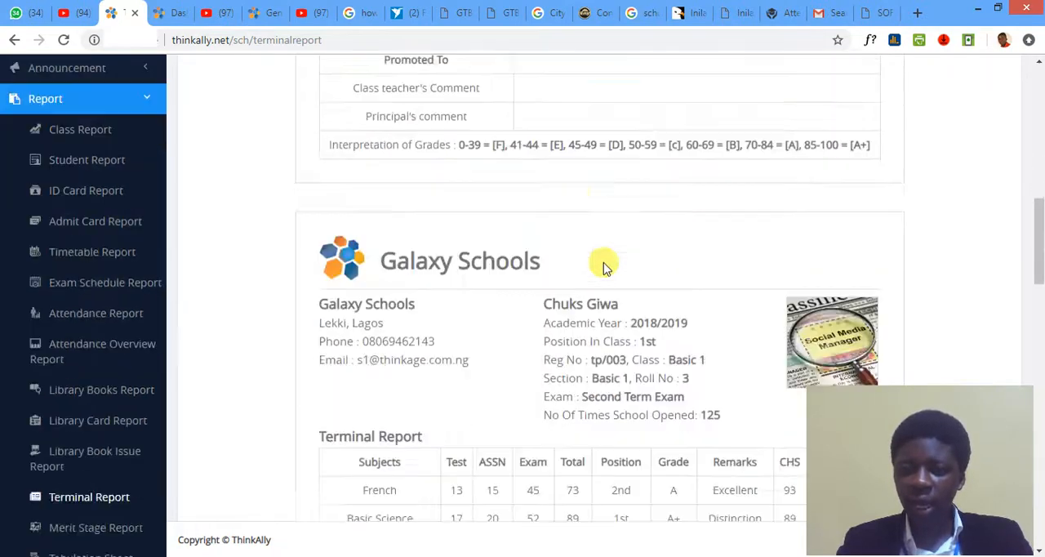
{"action": "scroll", "coordinate": [604, 268], "scroll_direction": "down", "scroll_amount": 3}
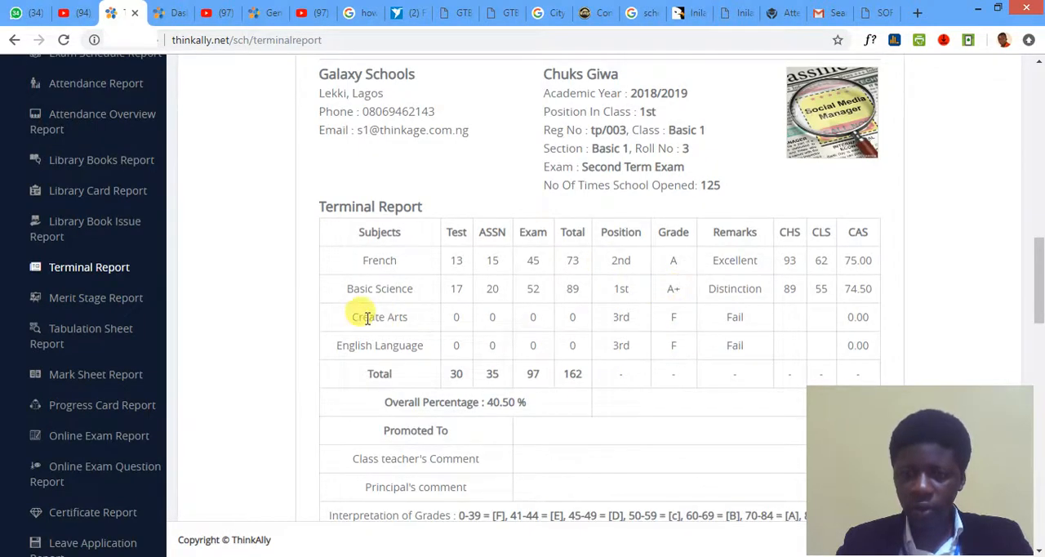
{"action": "scroll", "coordinate": [674, 329], "scroll_direction": "down", "scroll_amount": 8}
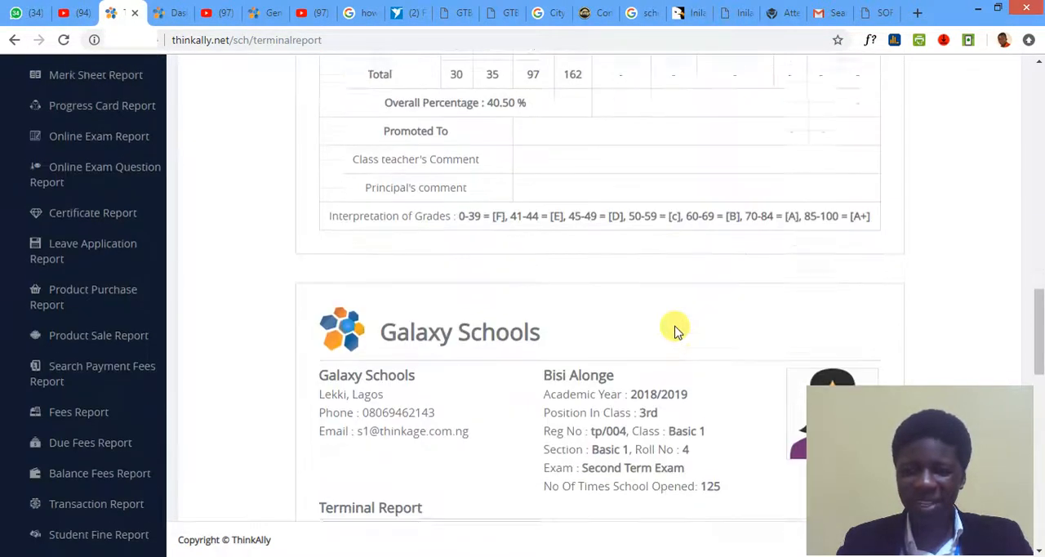
{"action": "scroll", "coordinate": [675, 329], "scroll_direction": "up", "scroll_amount": 1}
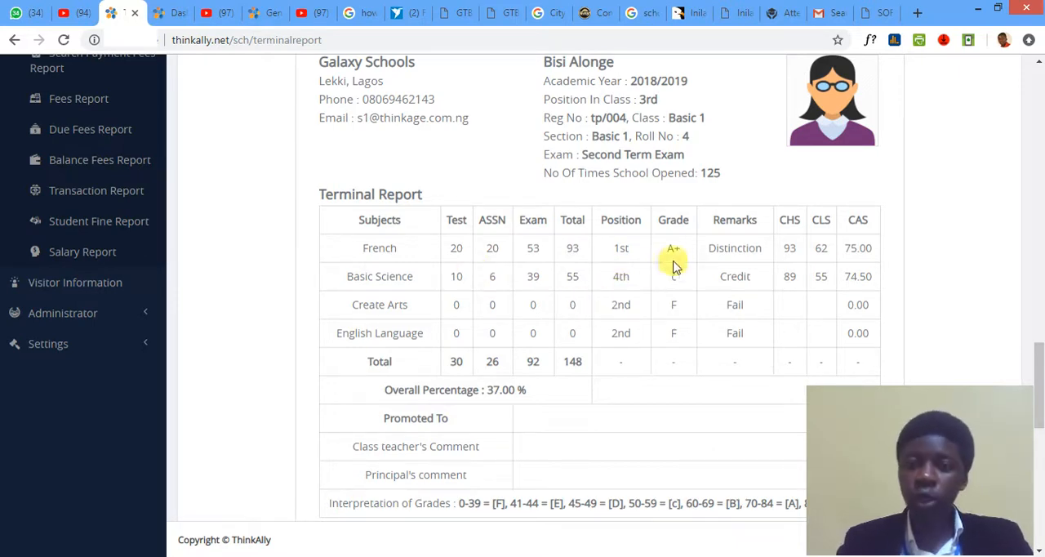
{"action": "scroll", "coordinate": [560, 278], "scroll_direction": "up", "scroll_amount": 4}
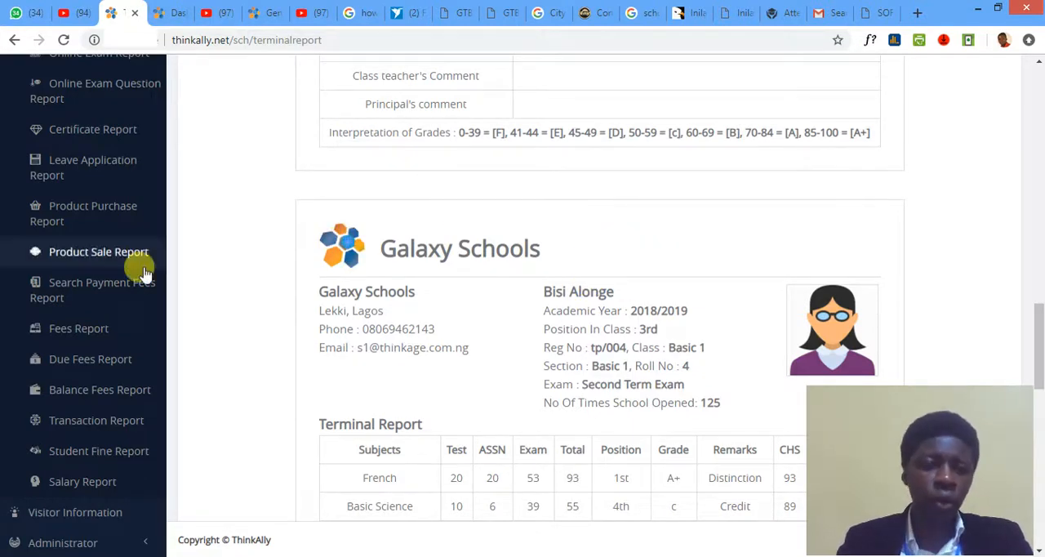
{"action": "scroll", "coordinate": [145, 273], "scroll_direction": "up", "scroll_amount": 5}
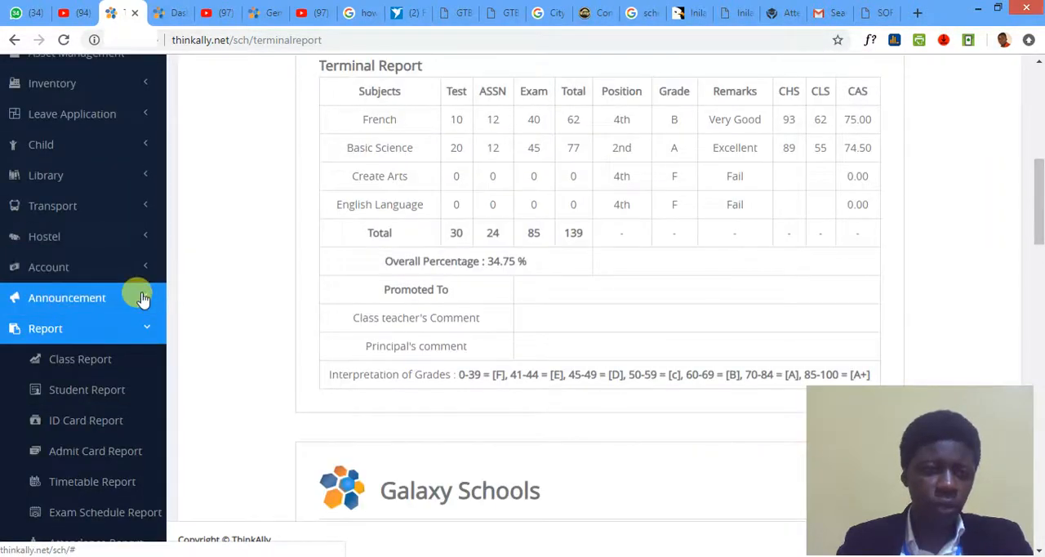
{"action": "scroll", "coordinate": [140, 292], "scroll_direction": "up", "scroll_amount": 10}
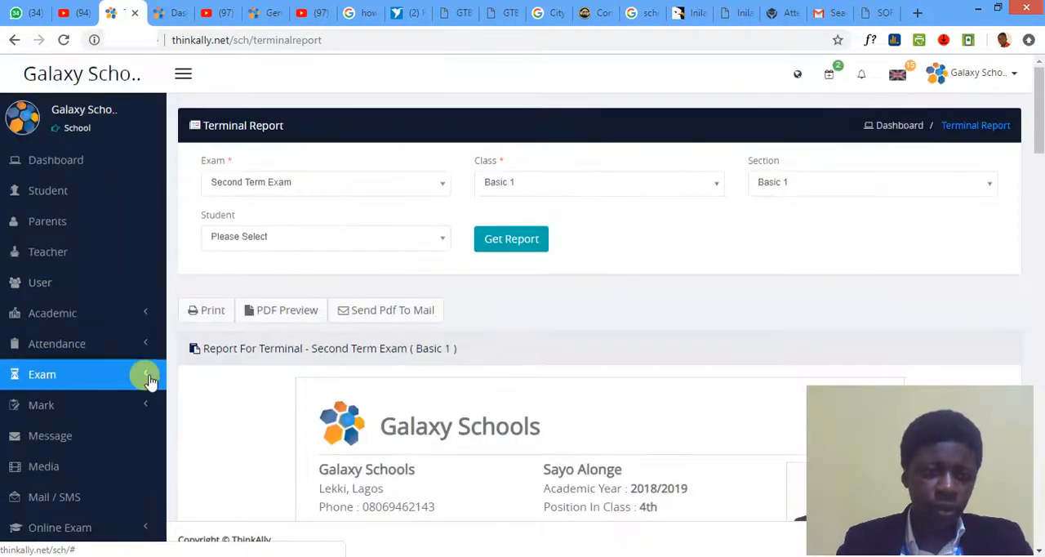
- Expand the Exam section to view its options and briefly check those under Attendance
{"action": "left_click", "coordinate": [147, 382]}
{"action": "scroll", "coordinate": [148, 381], "scroll_direction": "down", "scroll_amount": 1}
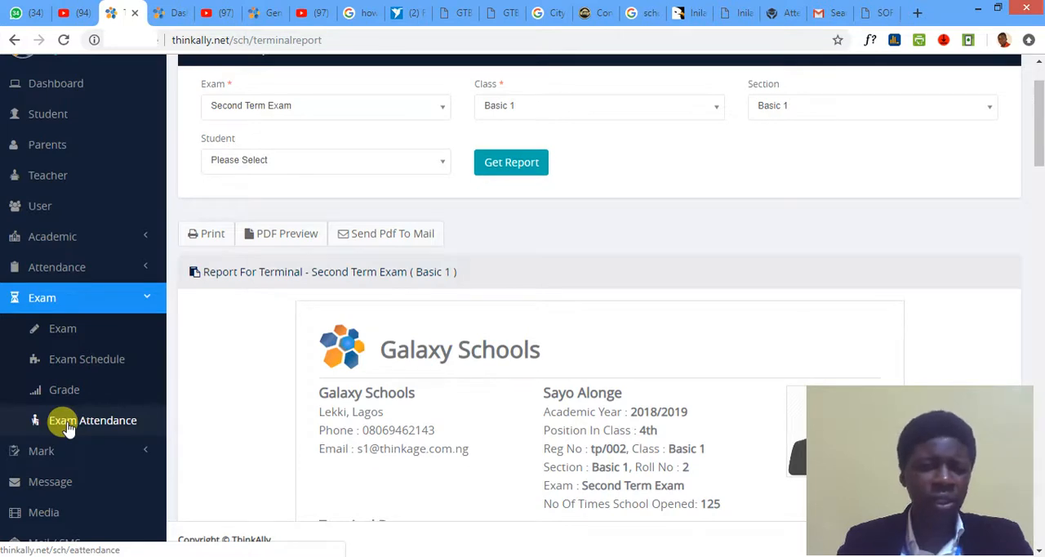
{"action": "scroll", "coordinate": [77, 337], "scroll_direction": "up", "scroll_amount": 1}
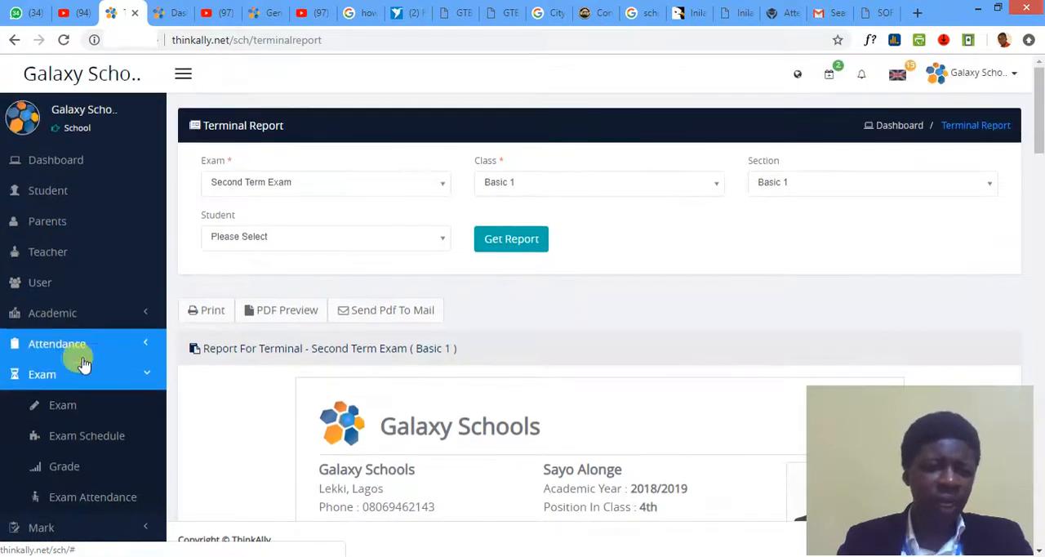
{"action": "left_click", "coordinate": [146, 358]}
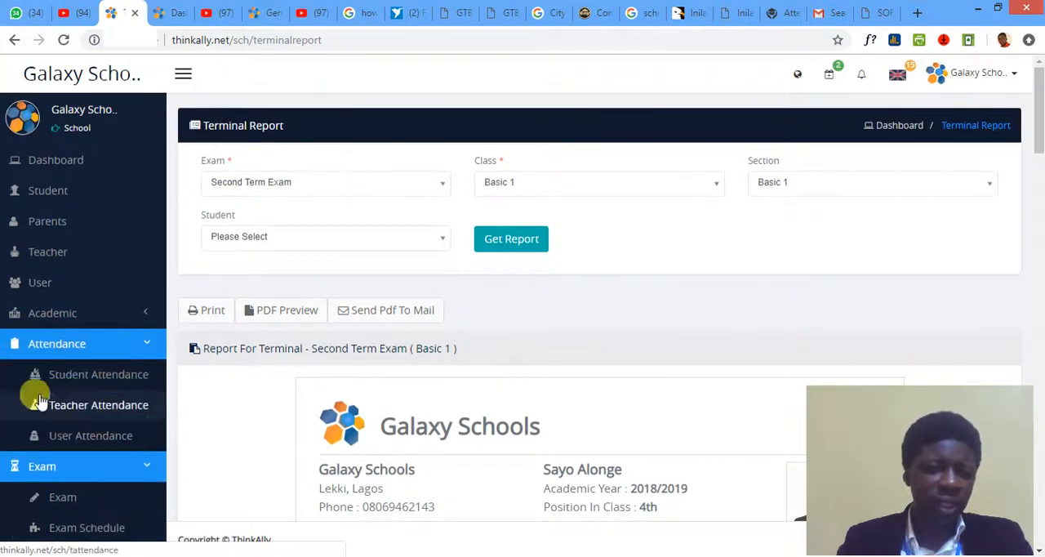
{"action": "left_click", "coordinate": [140, 349]}
{"action": "scroll", "coordinate": [128, 405], "scroll_direction": "down", "scroll_amount": 2}
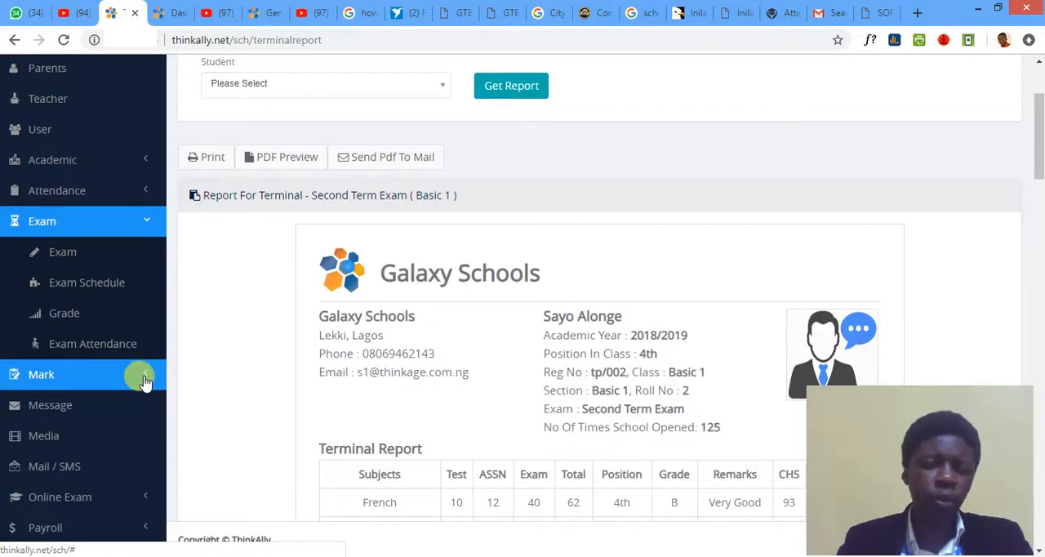
- Expand the Mark section's options and examine the Test, ASSN and Exam score columns in the first student's report
{"action": "left_click", "coordinate": [143, 379]}
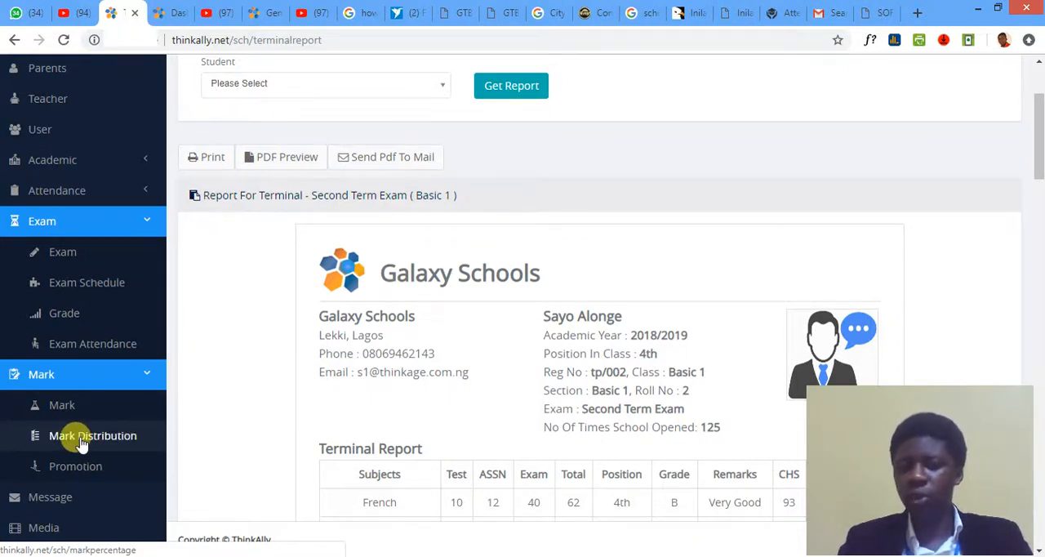
{"action": "scroll", "coordinate": [527, 413], "scroll_direction": "down", "scroll_amount": 1}
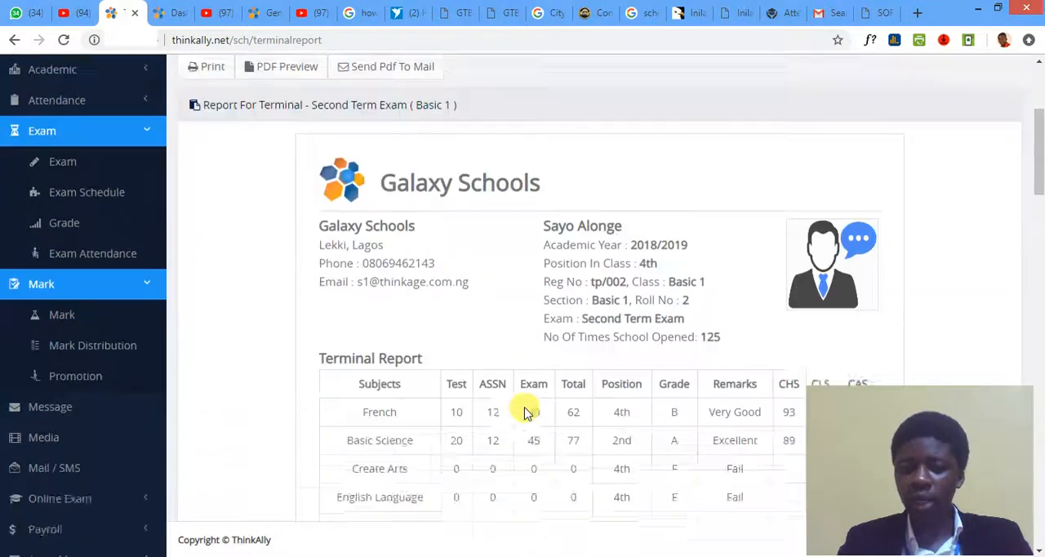
{"action": "scroll", "coordinate": [526, 413], "scroll_direction": "down", "scroll_amount": 2}
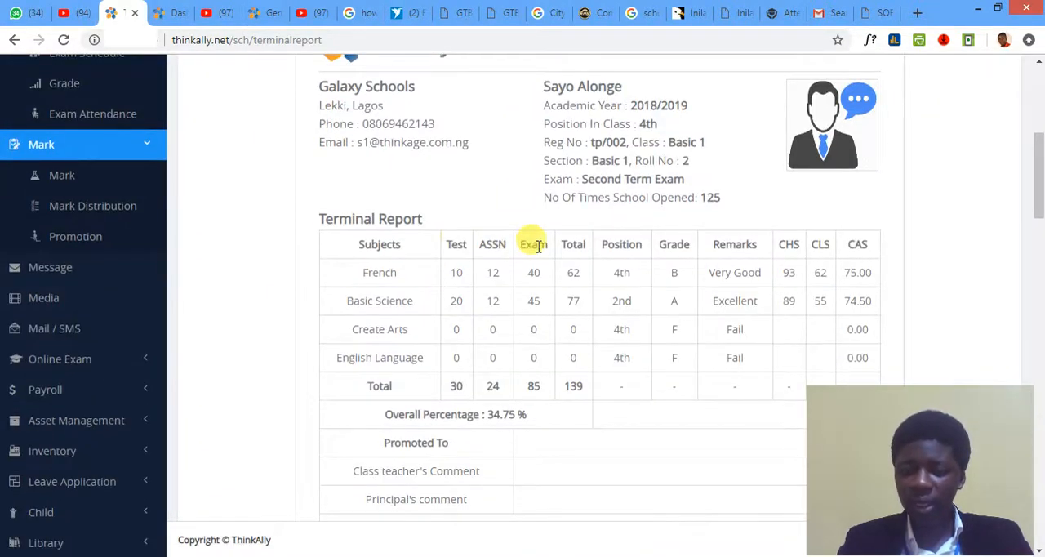